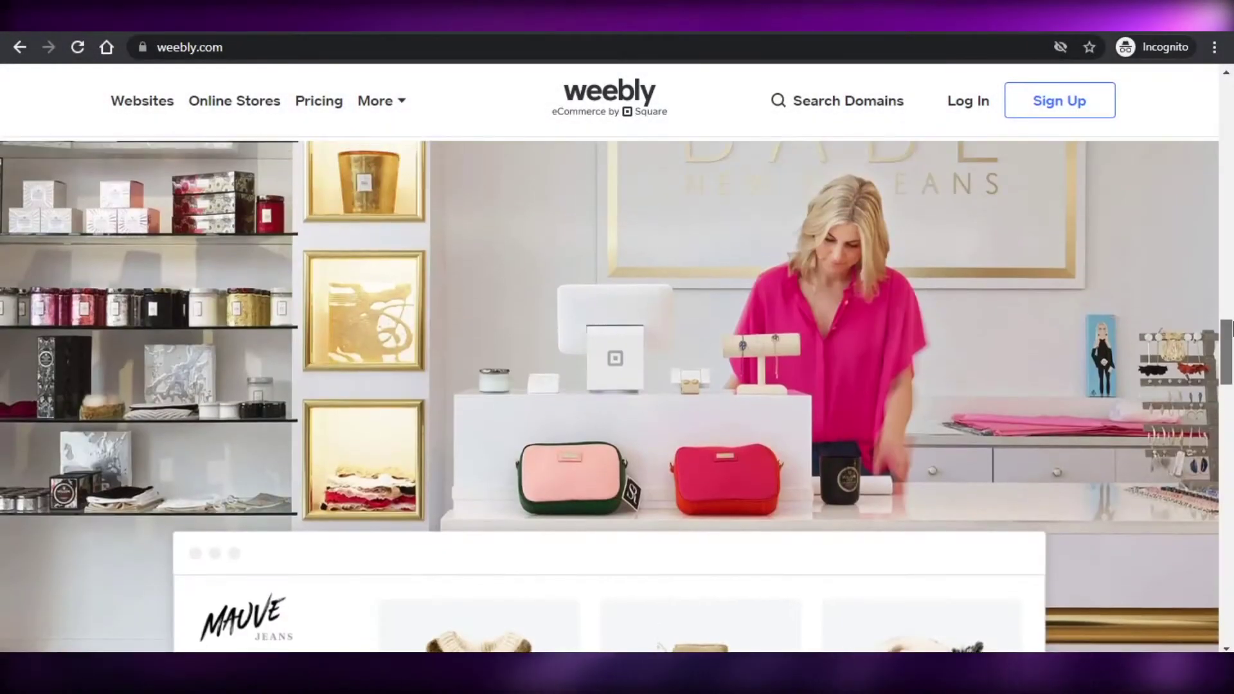
# - Scroll through the Weebly homepage before starting a new website
pyautogui.moveTo(1230, 327); pyautogui.dragTo(1230, 87)
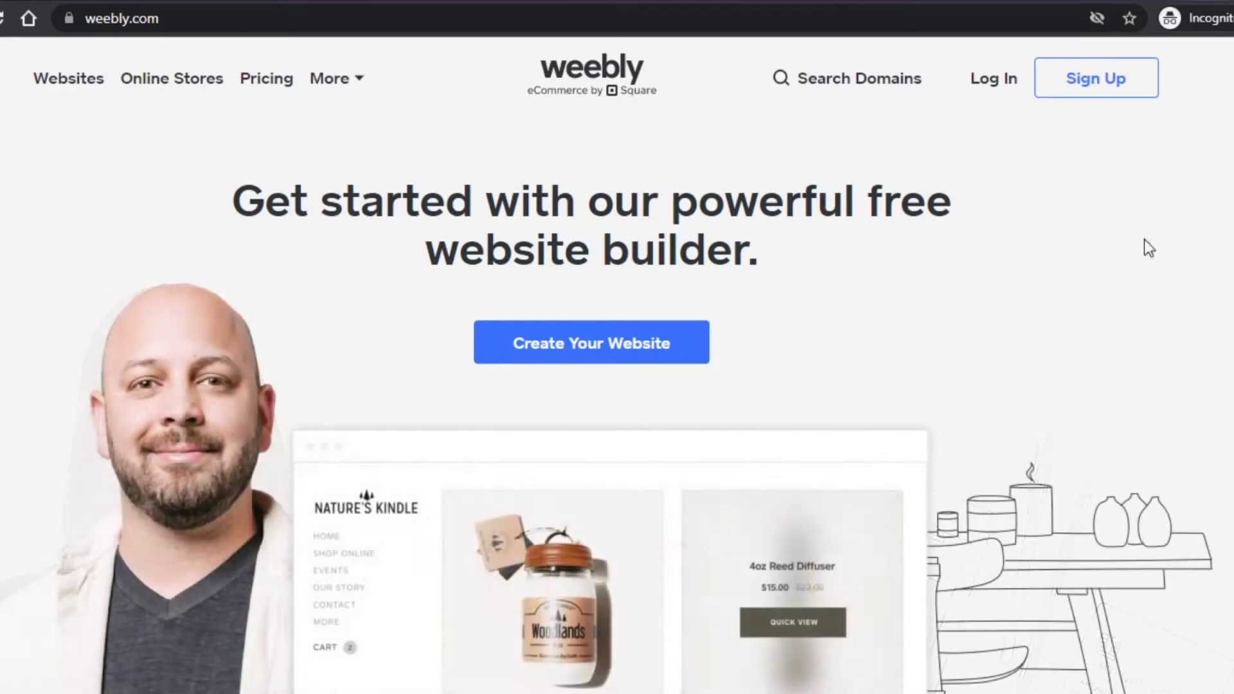
pyautogui.scroll(-15, 617, 385)
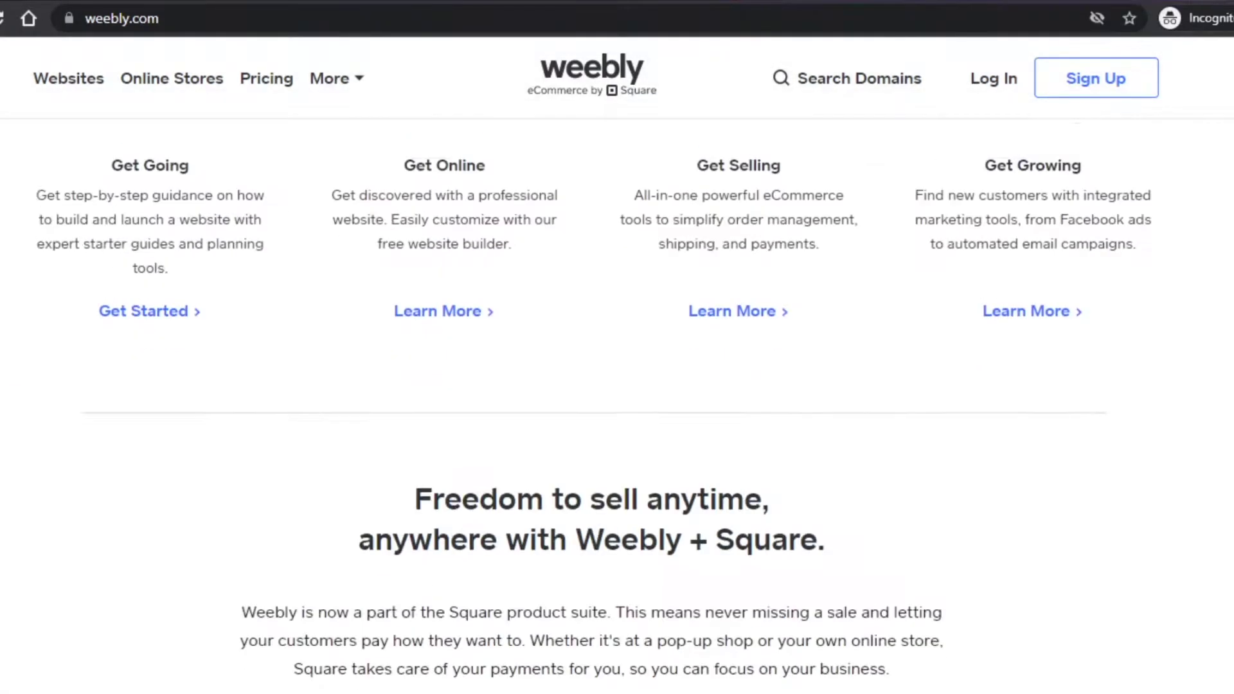
pyautogui.scroll(-15, 617, 386)
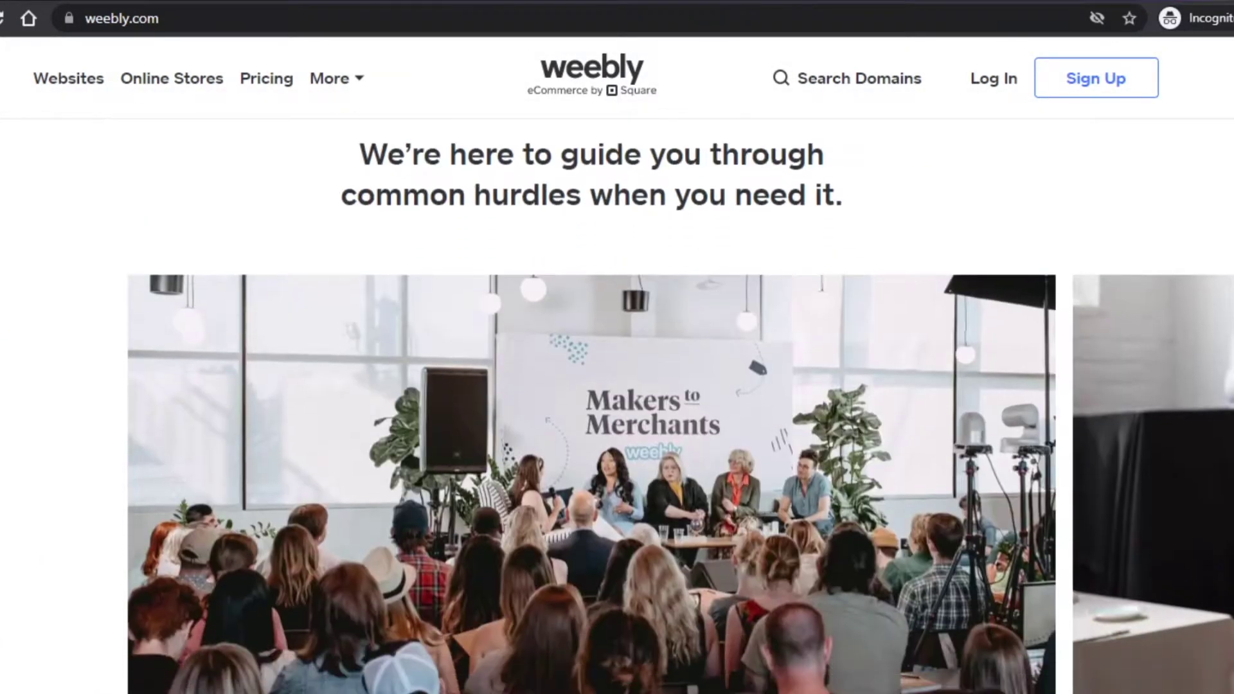
pyautogui.scroll(20, 616, 386)
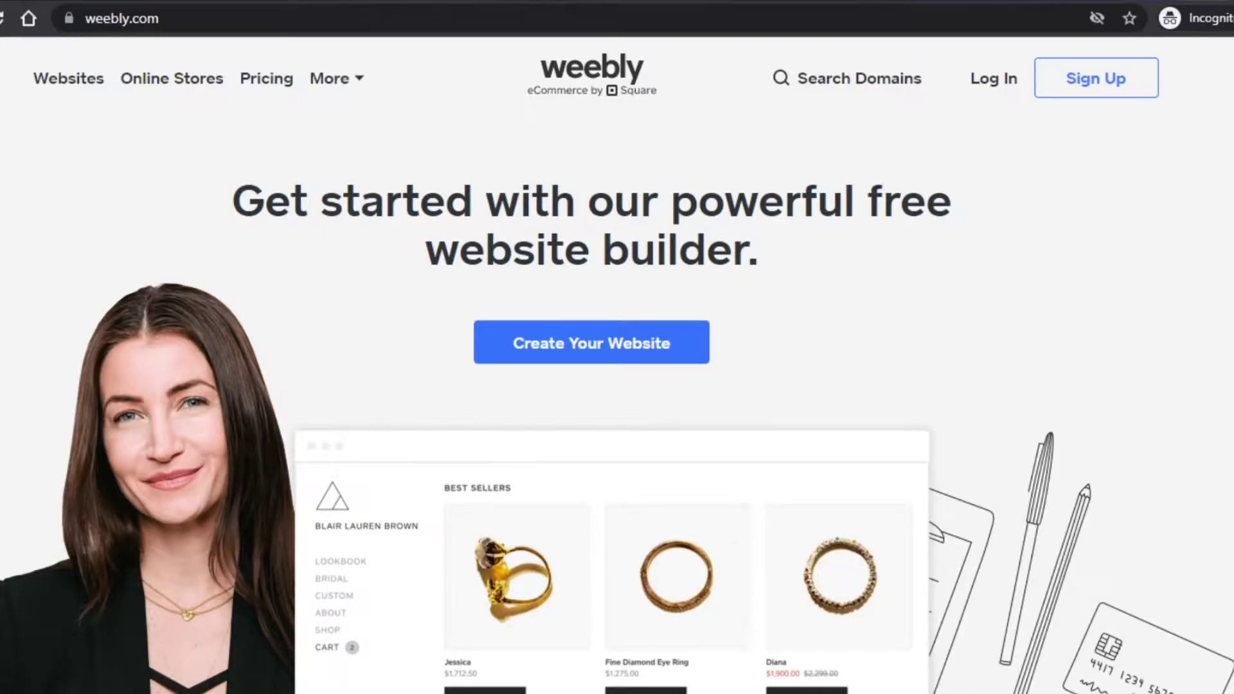
pyautogui.scroll(-15, 617, 399)
pyautogui.scroll(10, 617, 398)
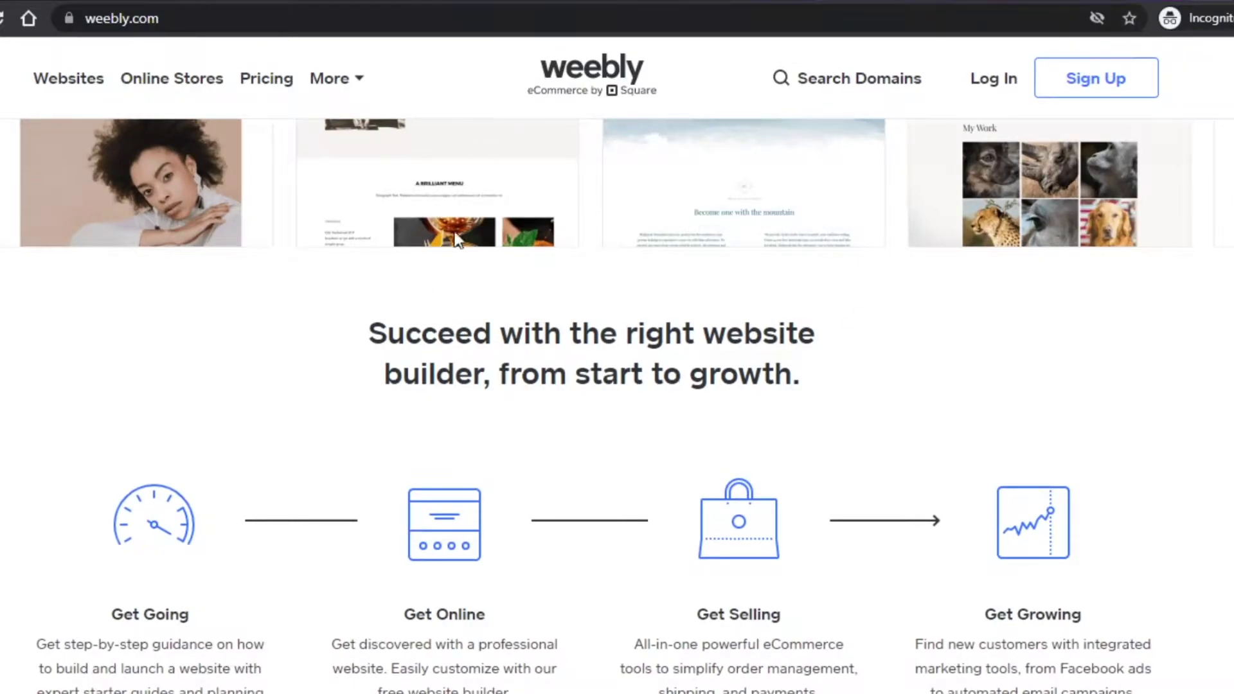
pyautogui.scroll(12, 455, 239)
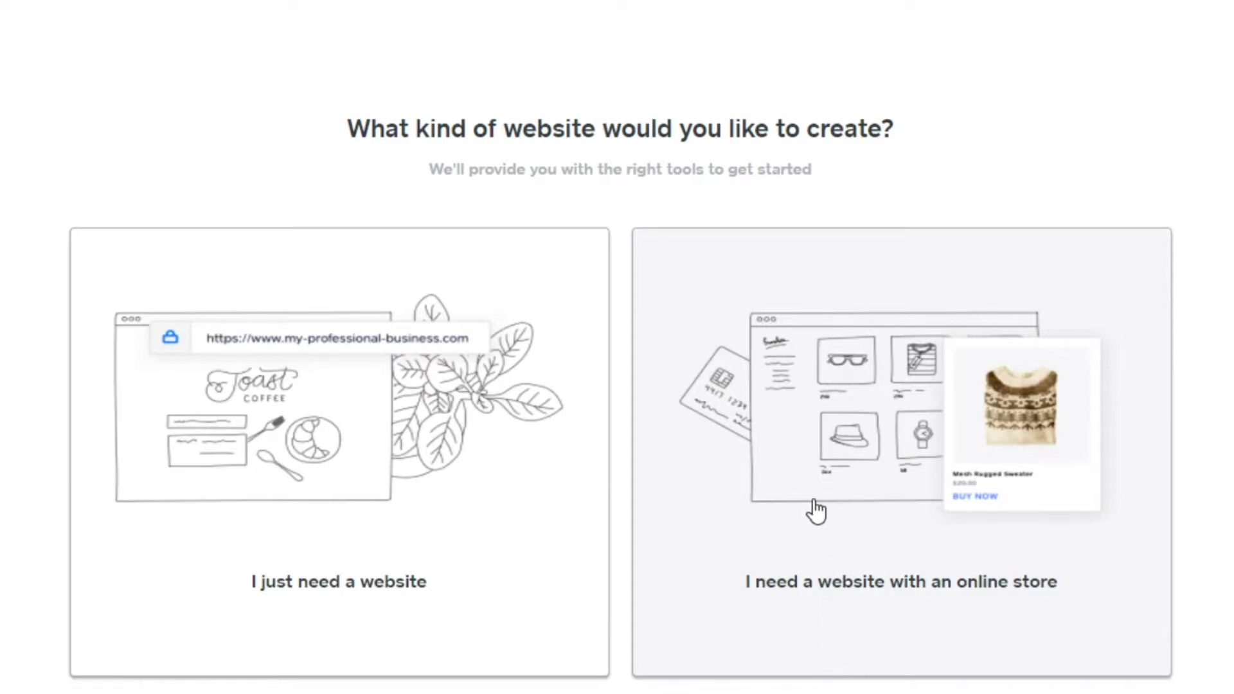
# - Pick the 'I need a website with an online store' option
pyautogui.click(257, 480)
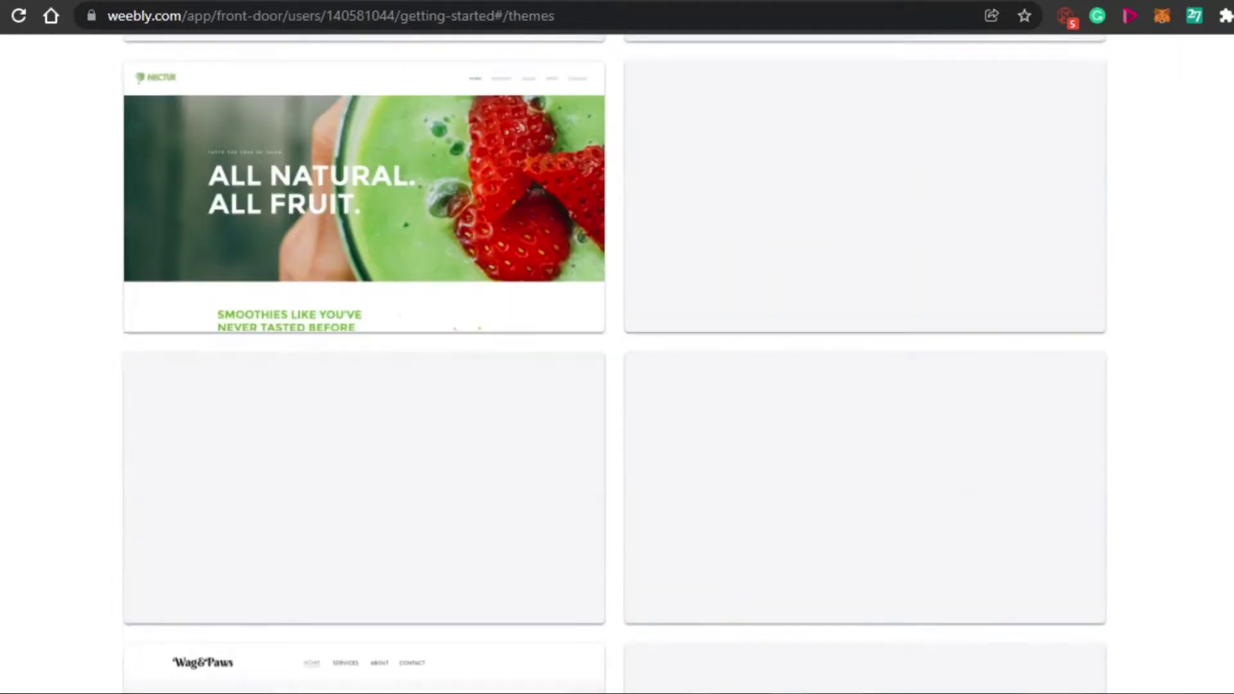
# - Browse the Business themes and preview the Travellin travel theme
pyautogui.scroll(-9, 617, 359)
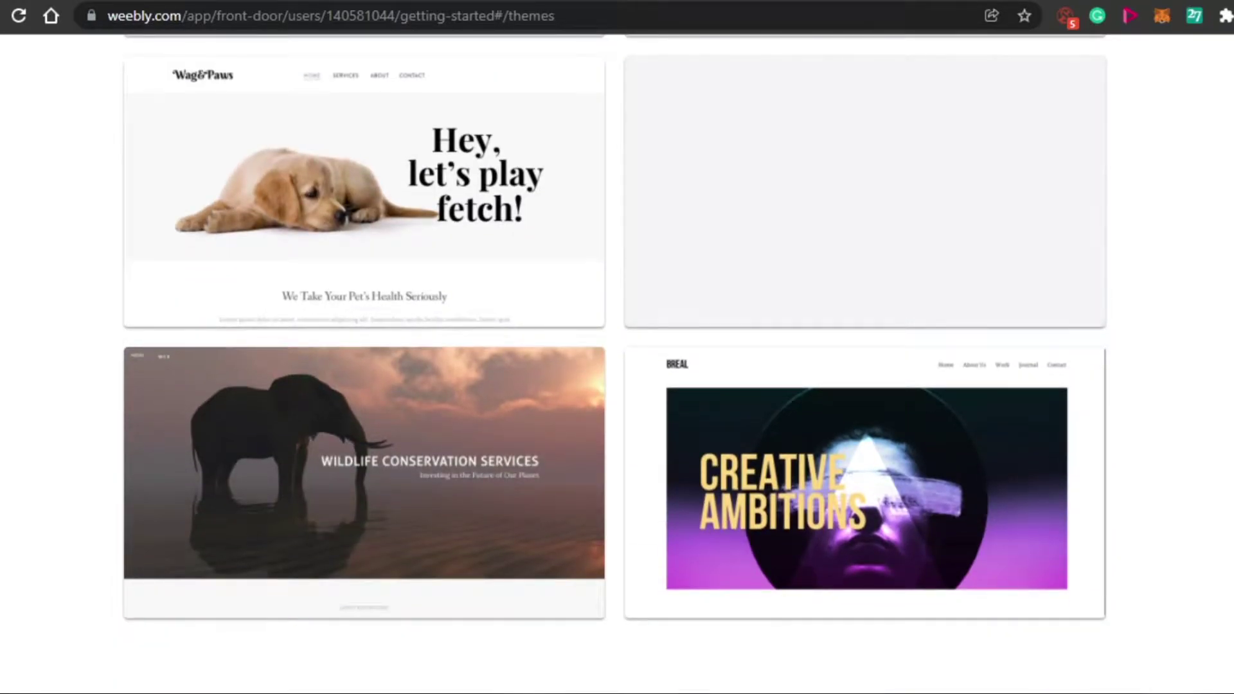
pyautogui.scroll(10, 617, 360)
pyautogui.scroll(-15, 617, 360)
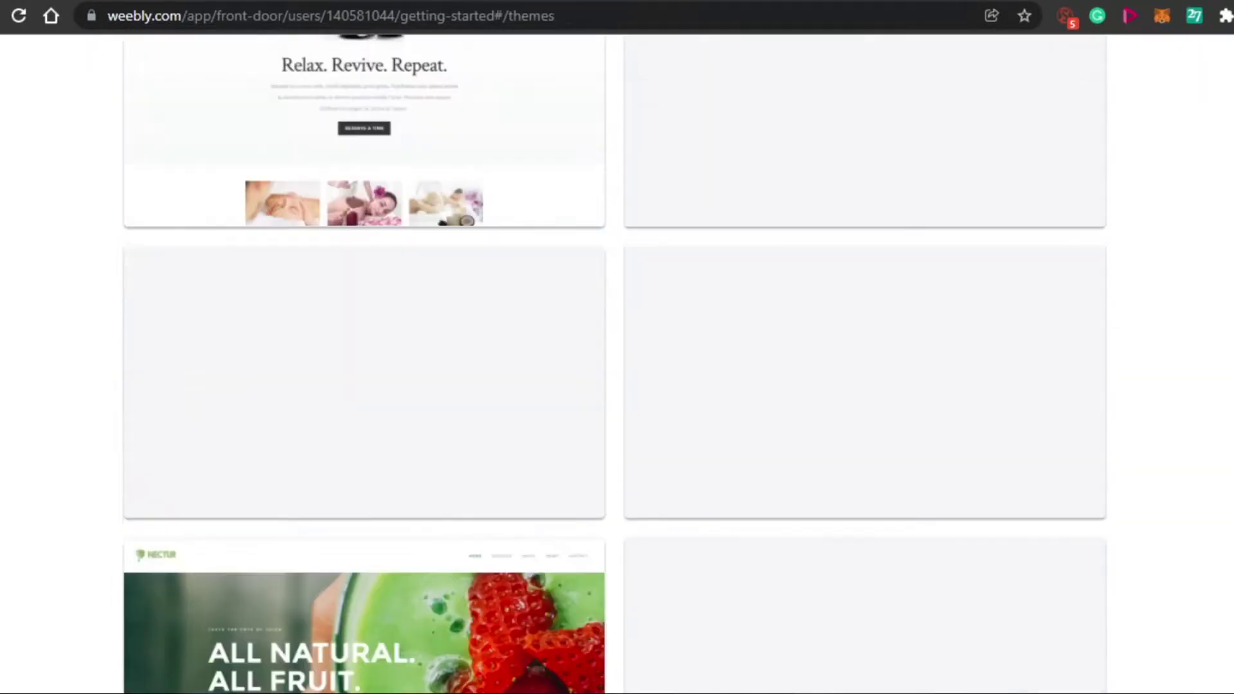
pyautogui.scroll(-5, 617, 360)
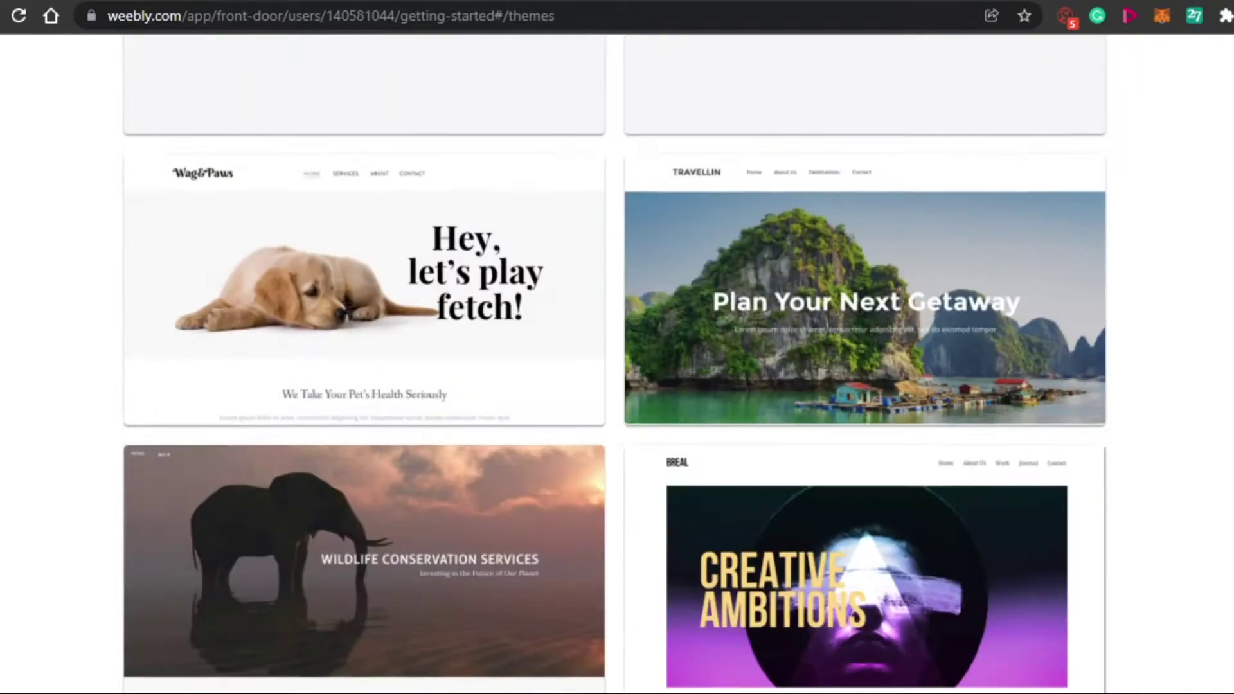
pyautogui.scroll(9, 617, 360)
pyautogui.scroll(-9, 617, 360)
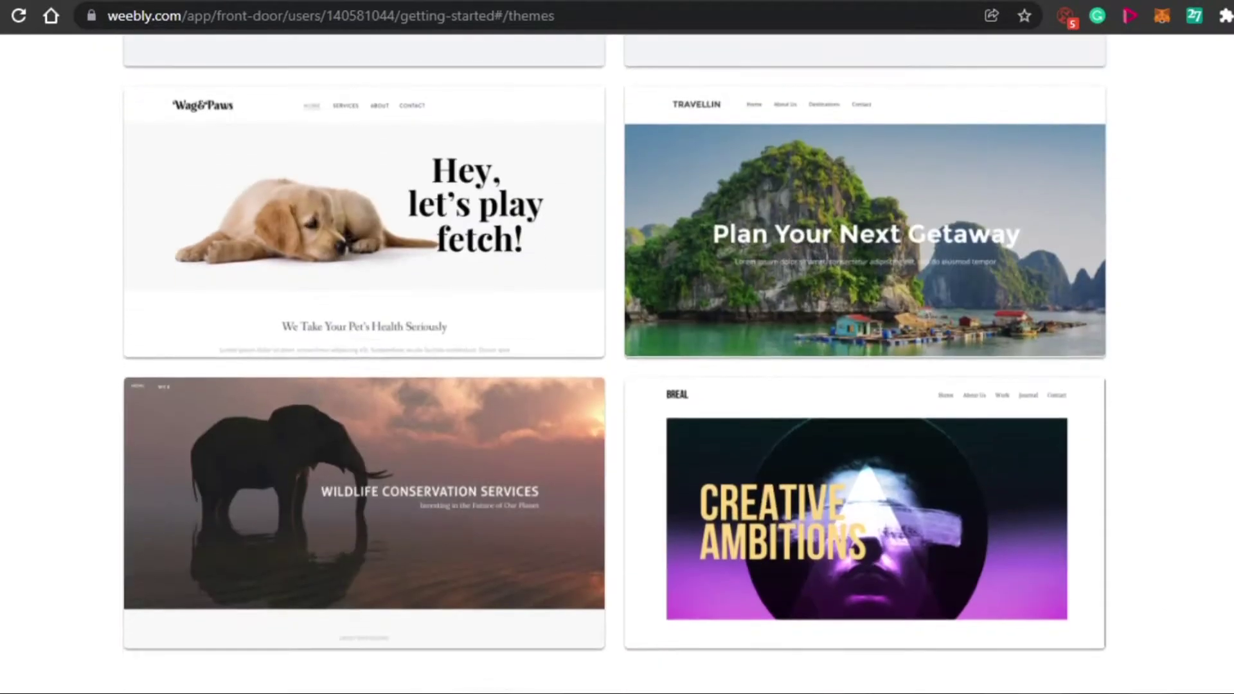
pyautogui.scroll(1, 617, 360)
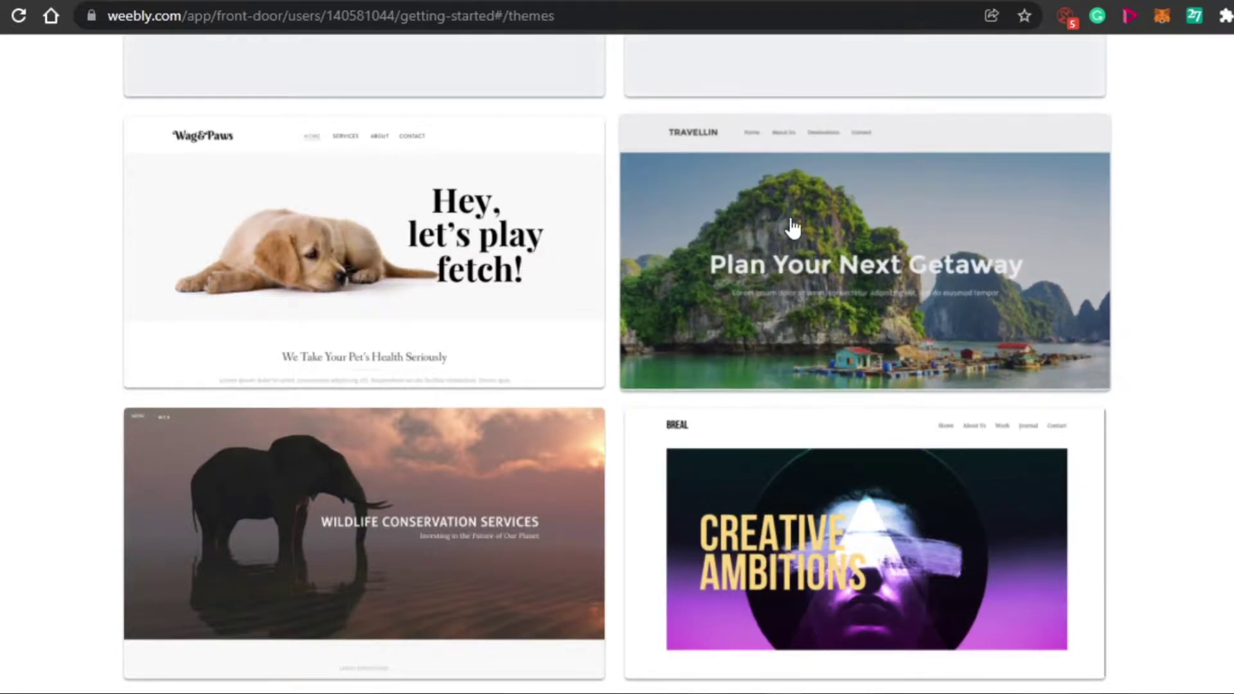
pyautogui.click(757, 273)
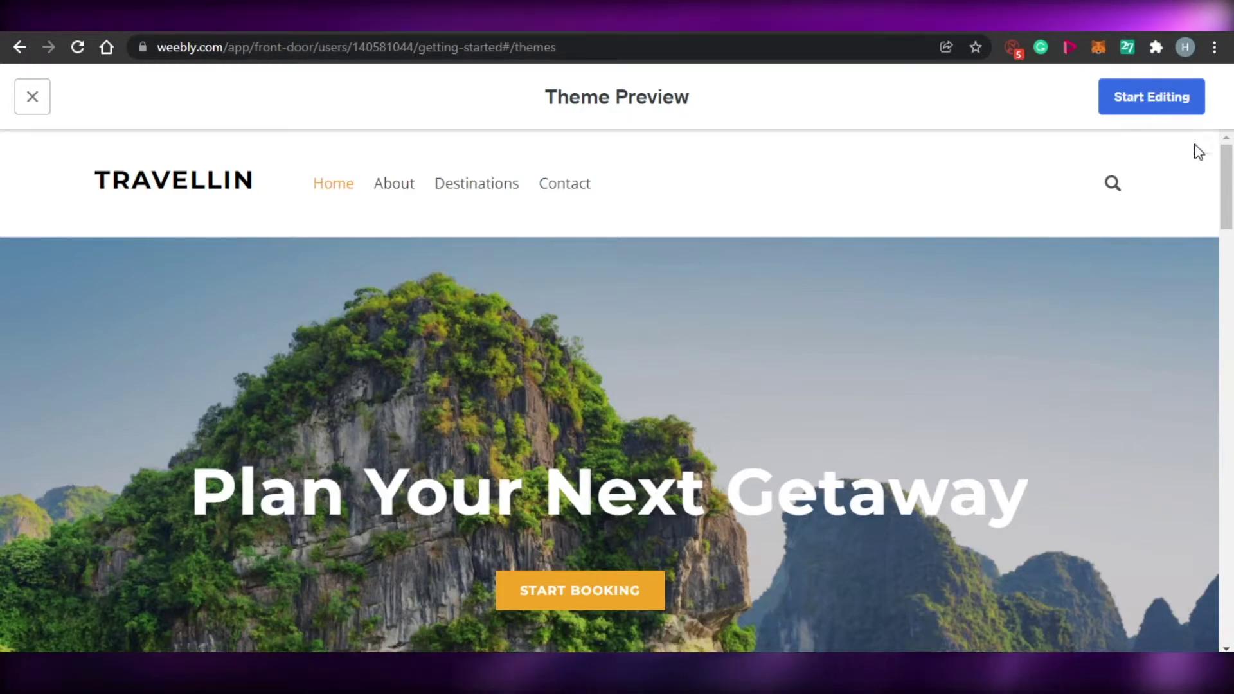
# - Look through the Travellin preview, then begin editing a site based on it
pyautogui.scroll(-20, 1208, 386)
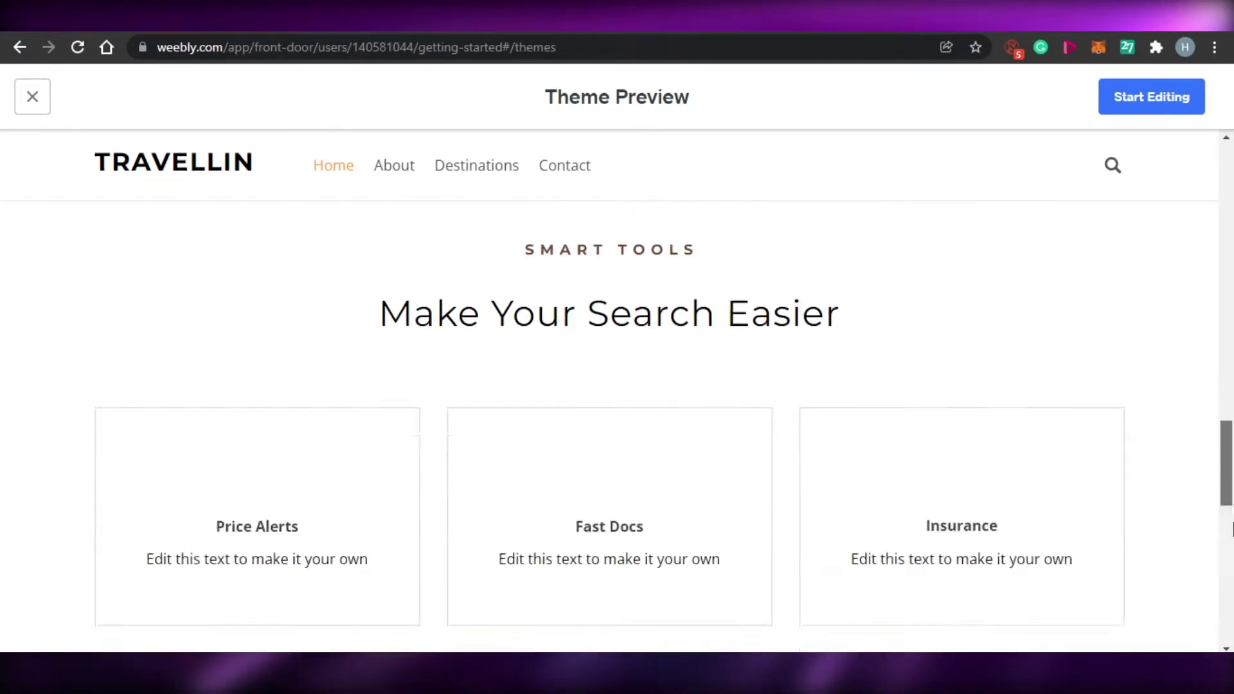
pyautogui.moveTo(1232, 528); pyautogui.dragTo(1231, 193)
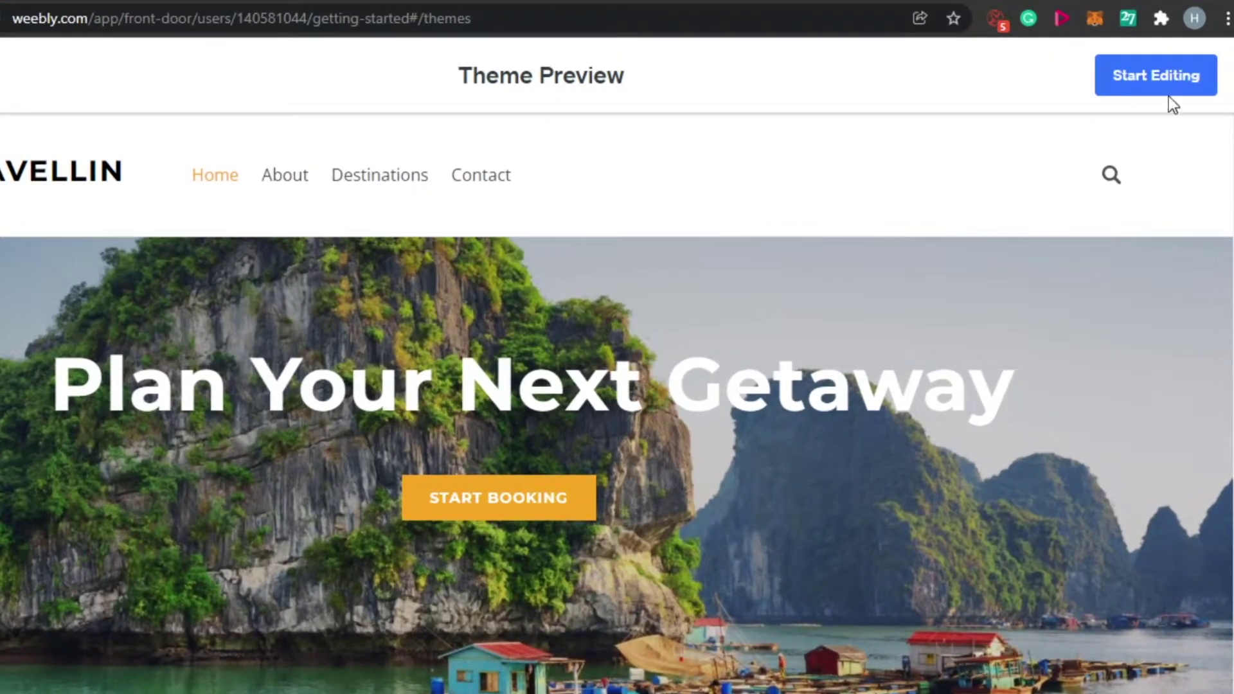
pyautogui.click(1159, 75)
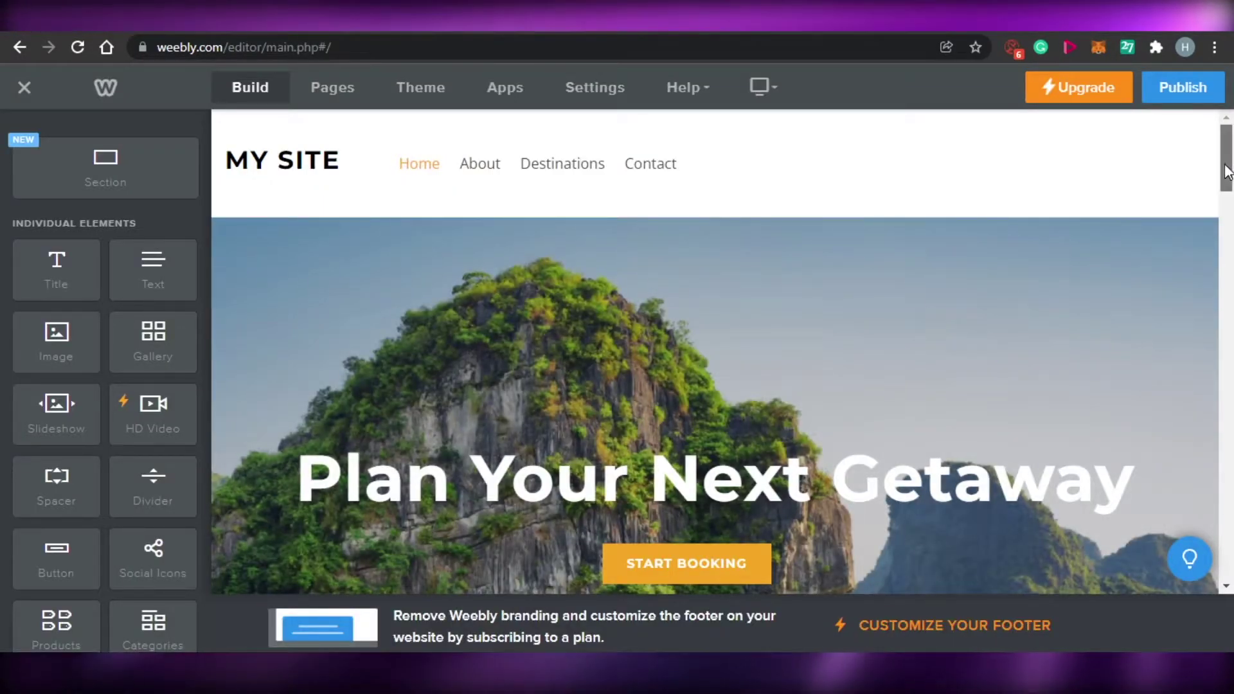
pyautogui.moveTo(1228, 172)
pyautogui.mouseDown()
pyautogui.moveTo(1229, 527)
pyautogui.moveTo(1231, 154)
pyautogui.mouseUp()
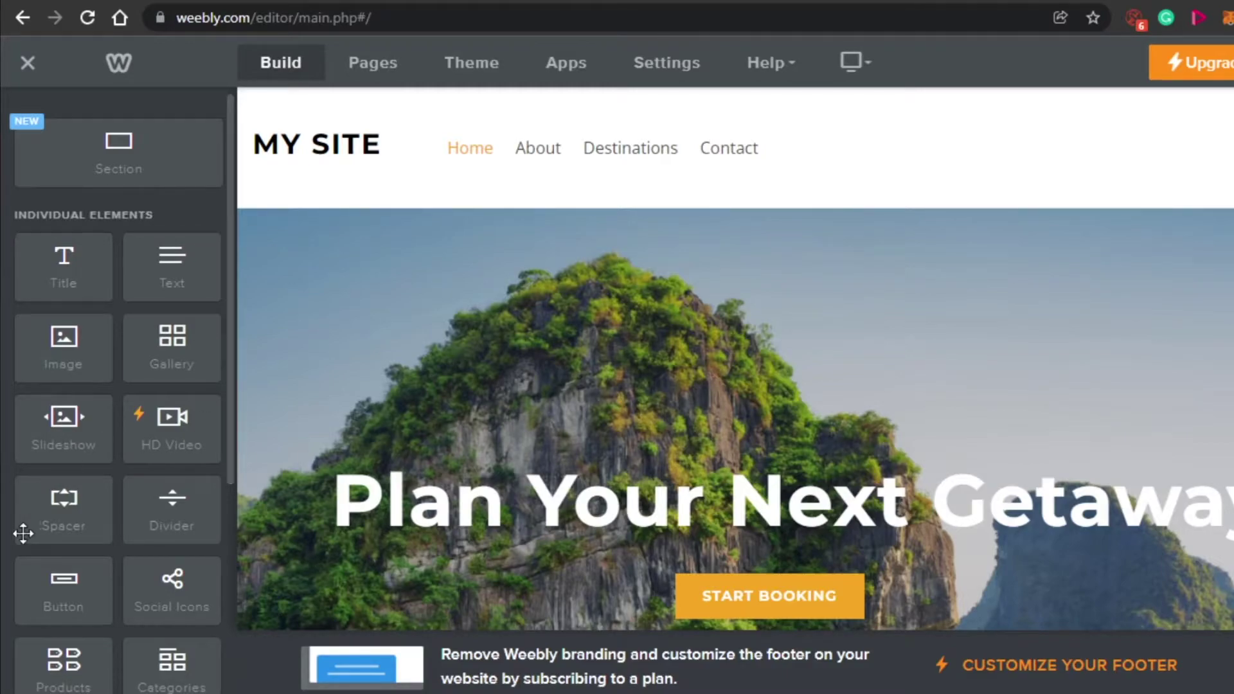
pyautogui.moveTo(230, 375); pyautogui.dragTo(248, 303)
pyautogui.scroll(-5, 248, 303)
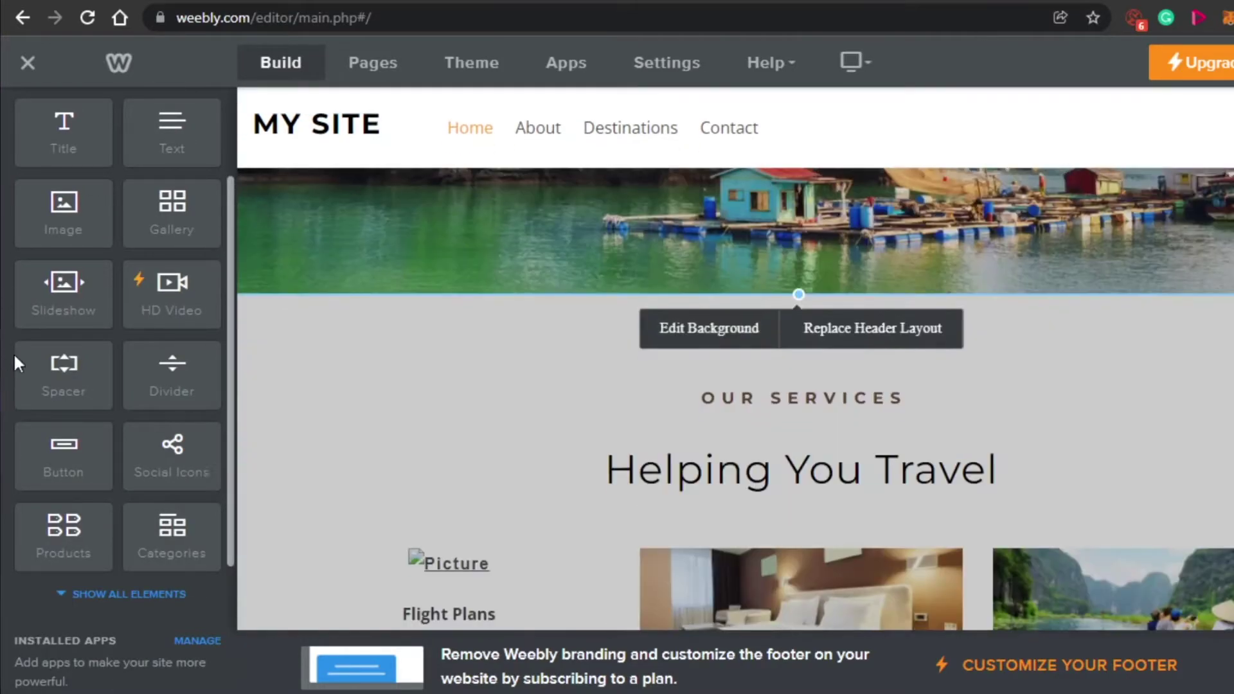
pyautogui.scroll(2, 178, 283)
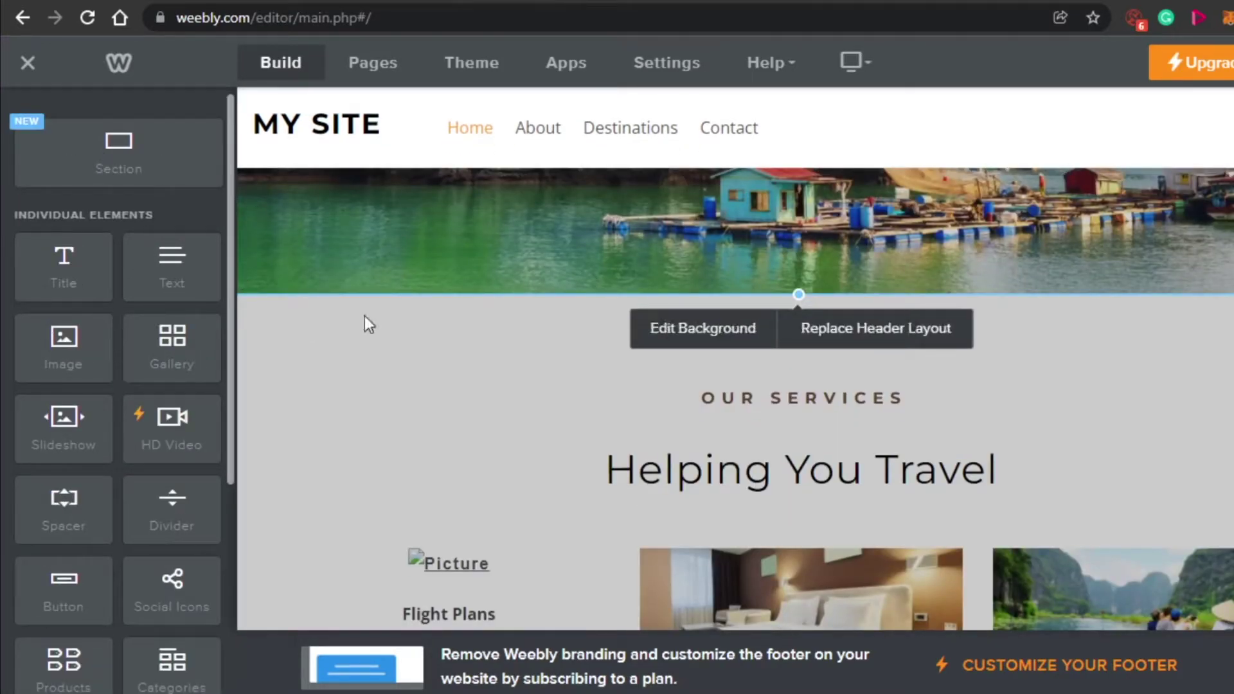
pyautogui.click(499, 428)
pyautogui.scroll(5, 654, 360)
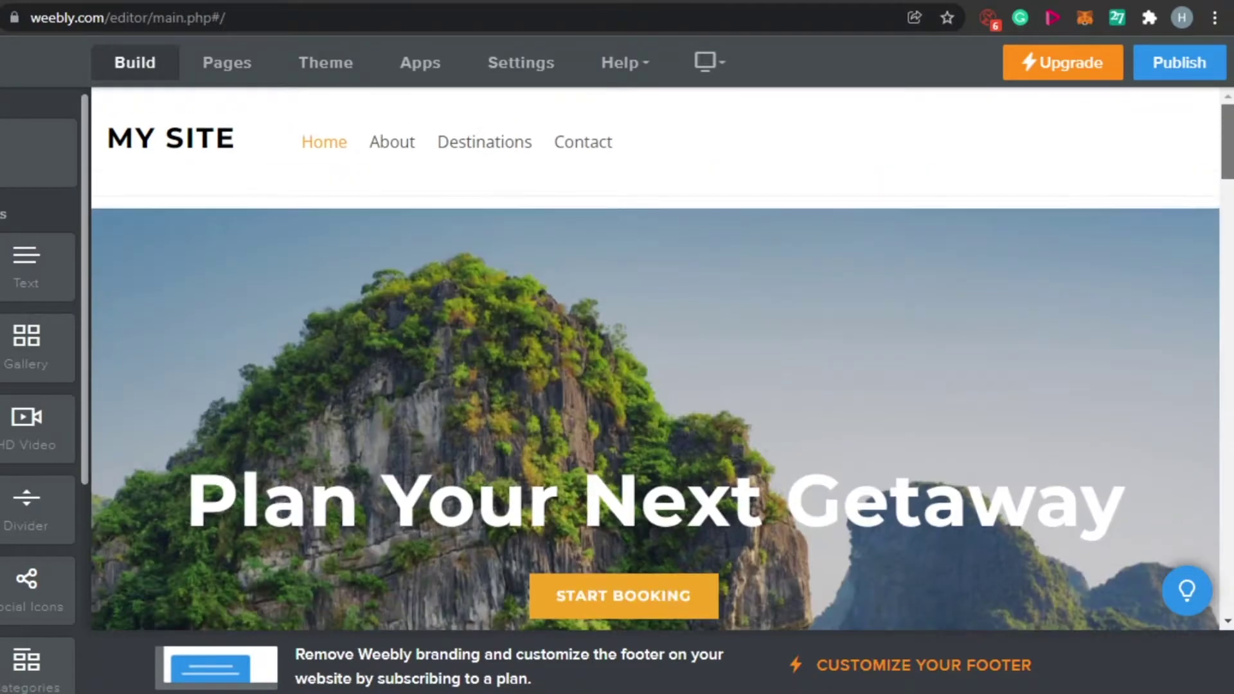
# - Replace the header title 'MY SITE' with 'THE SOCIAL GUIDE'
pyautogui.click(193, 141)
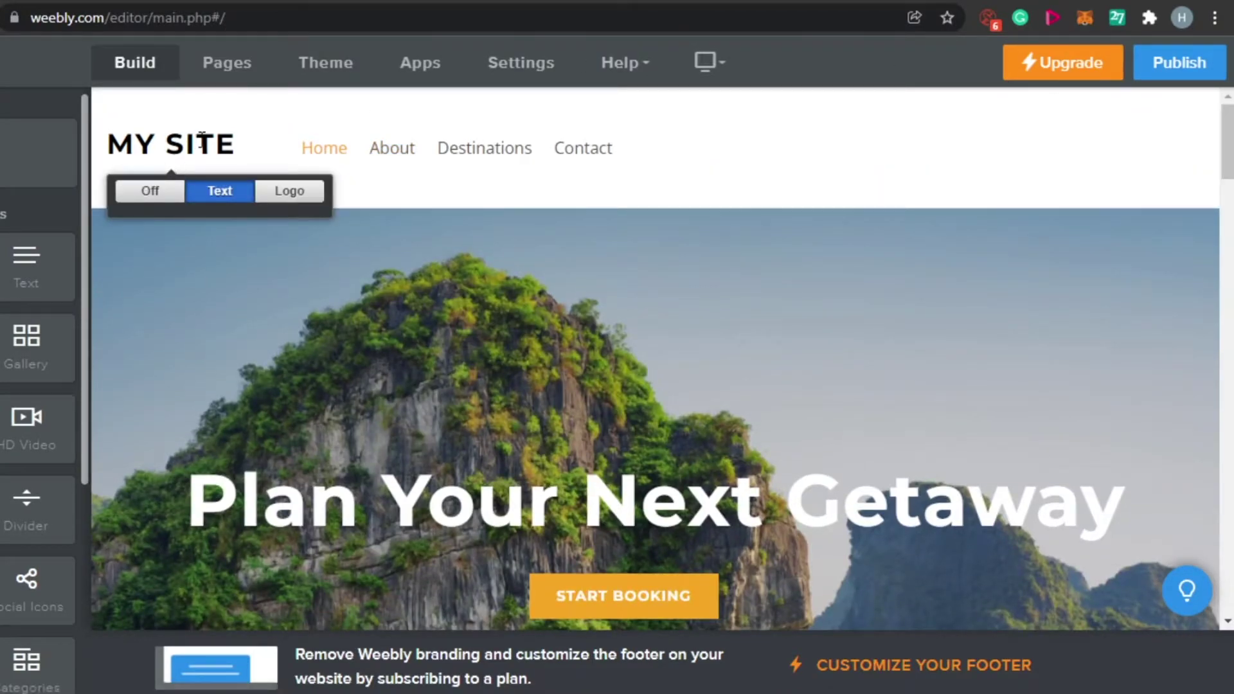
pyautogui.click(233, 144)
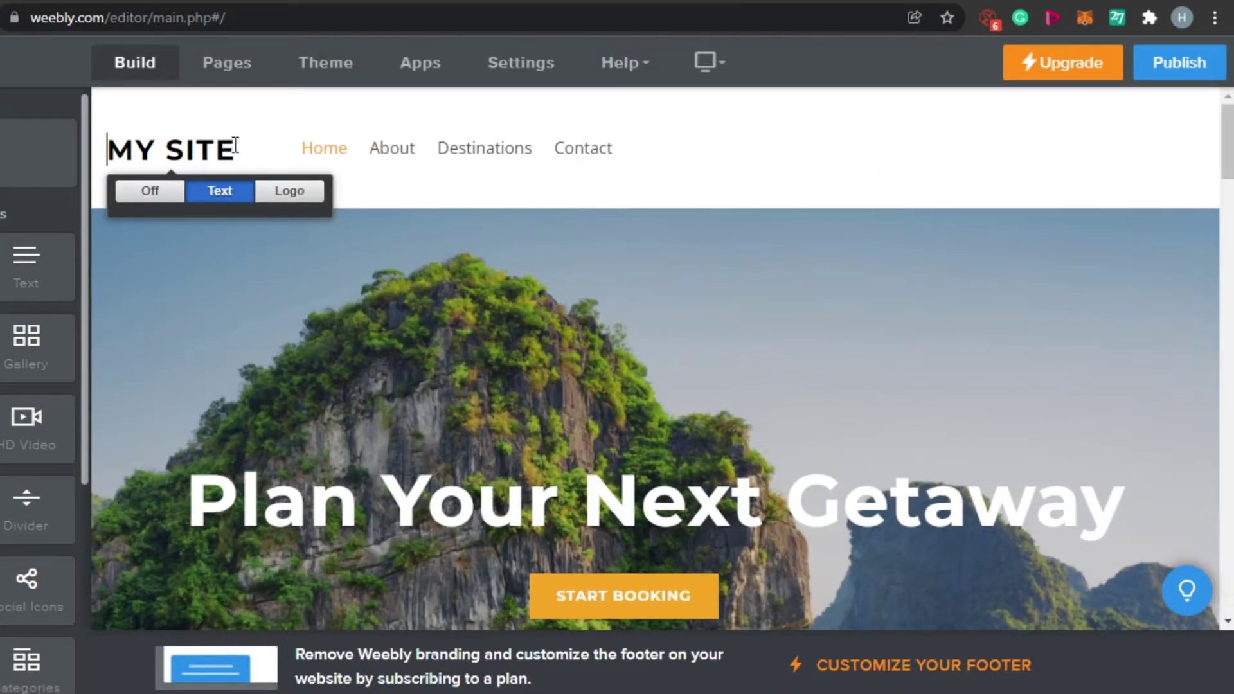
pyautogui.click(238, 146)
pyautogui.press('BackSpace')
pyautogui.press('BackSpace')
pyautogui.press('BackSpace')
pyautogui.press('BackSpace')
pyautogui.press('BackSpace')
pyautogui.press('BackSpace')
pyautogui.press('BackSpace')
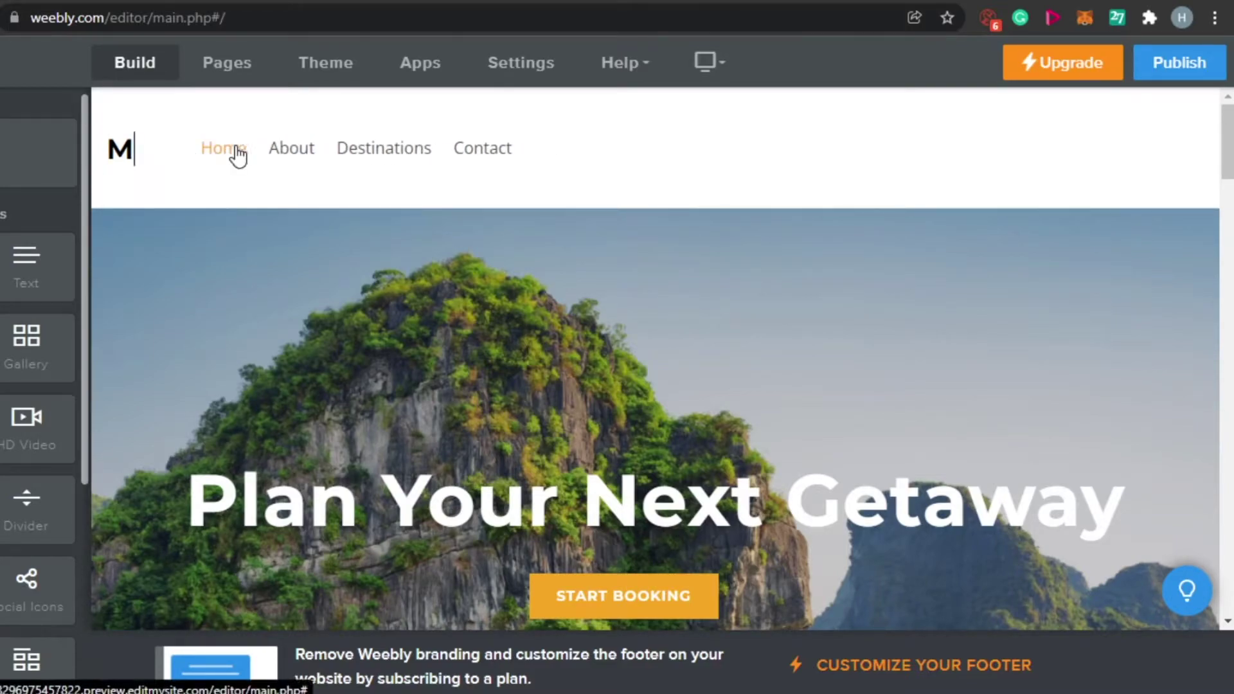
pyautogui.write('T')
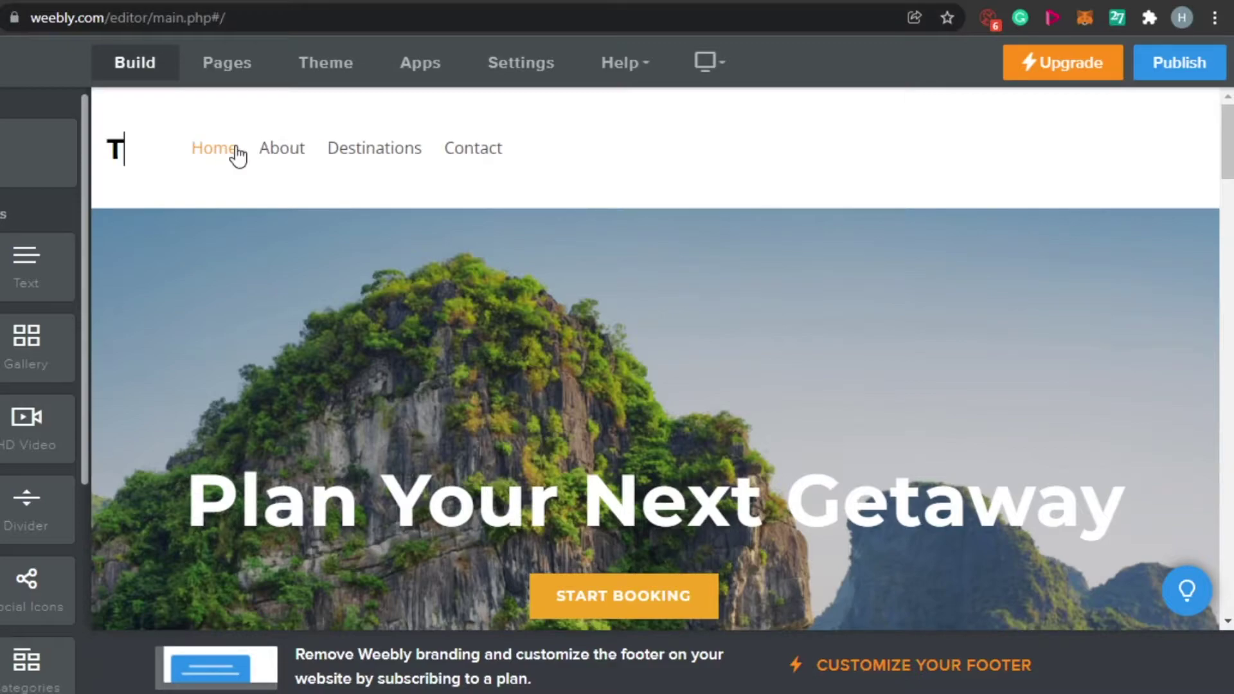
pyautogui.write('E SOCIAL GUIDE')
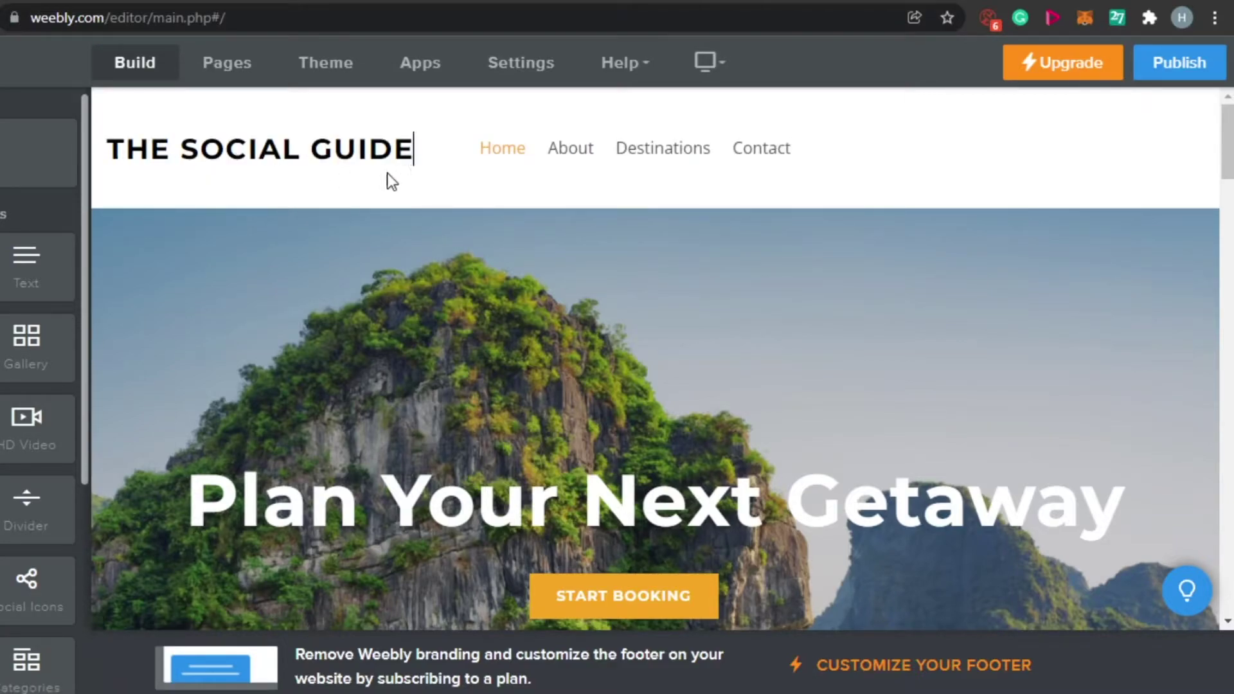
pyautogui.moveTo(415, 164)
pyautogui.moveTo(155, 159)
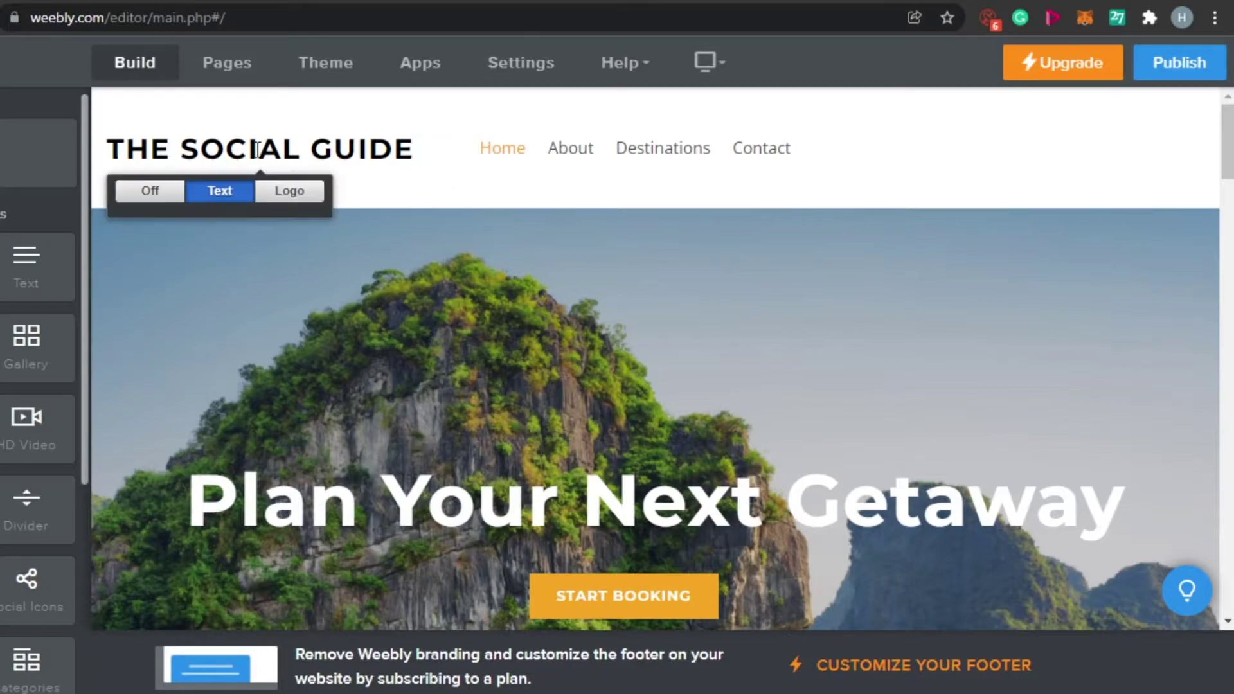
pyautogui.moveTo(111, 152); pyautogui.dragTo(408, 156)
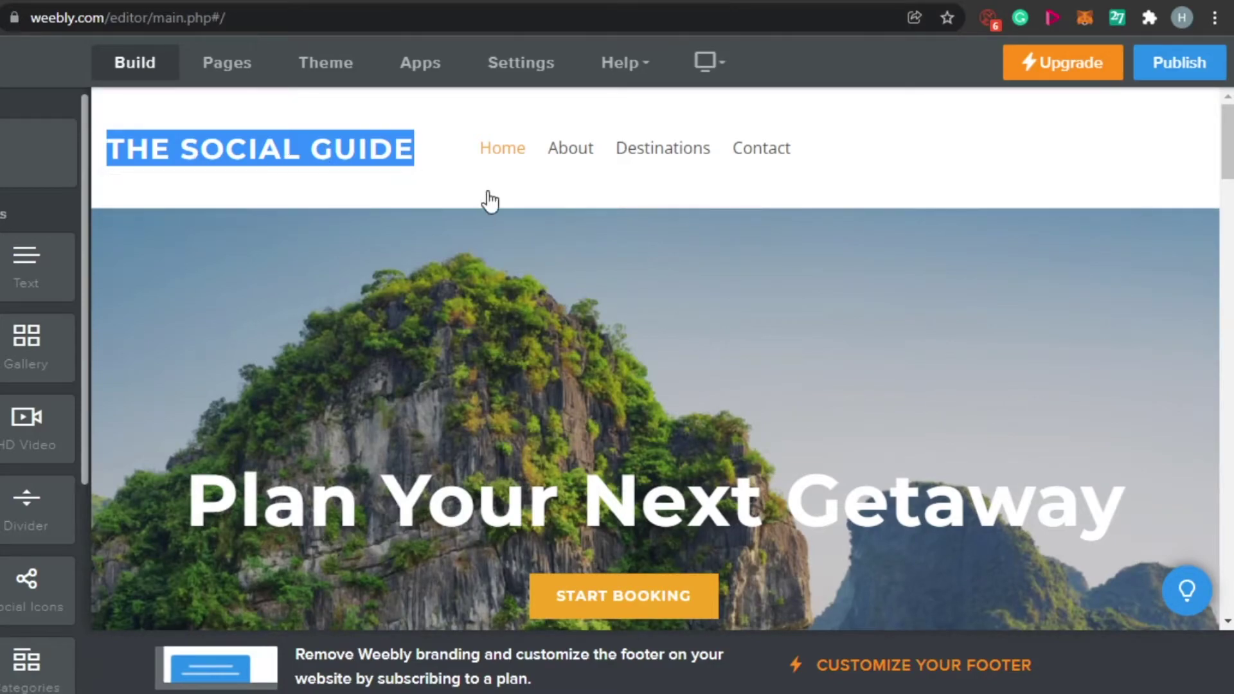
pyautogui.click(485, 198)
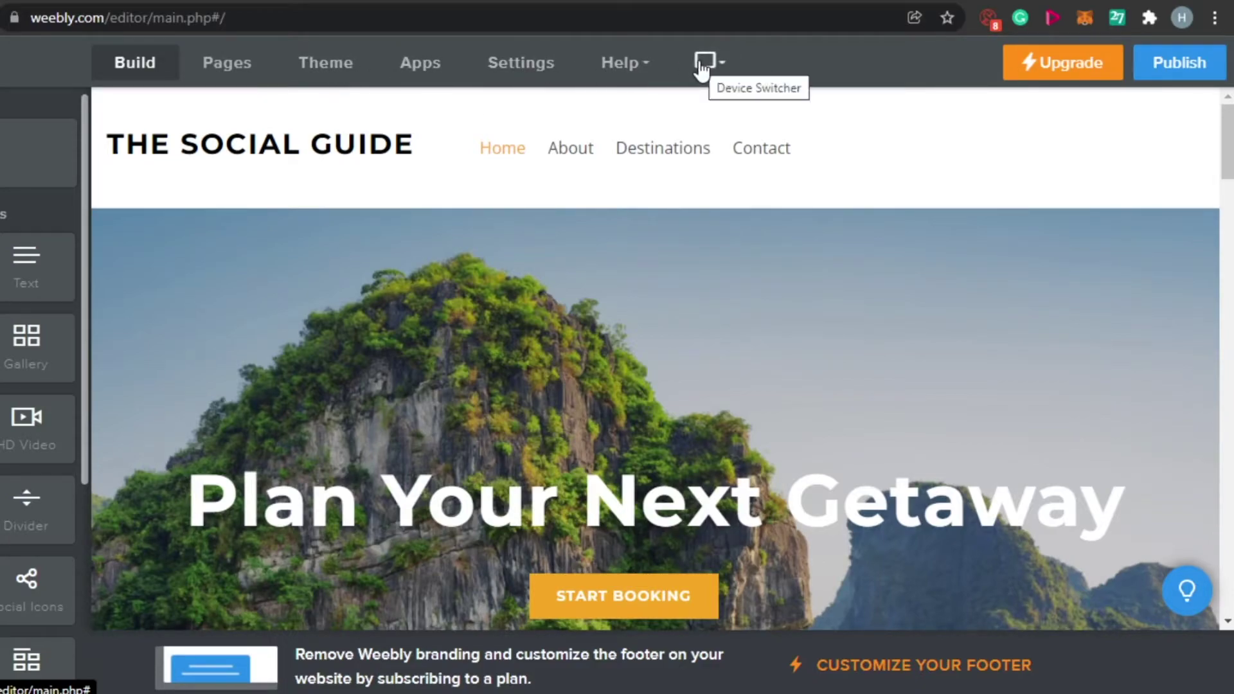
# - Scroll down the homepage to the OUR SERVICES area
pyautogui.scroll(-3, 655, 373)
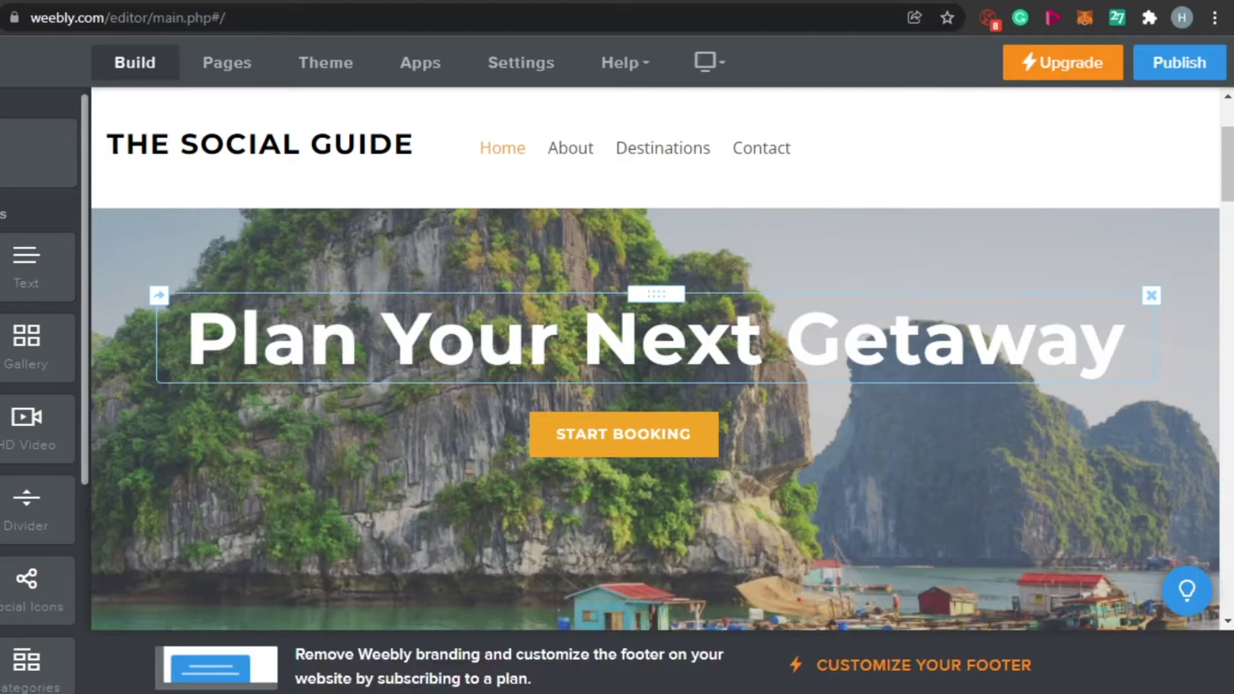
pyautogui.scroll(-6, 655, 360)
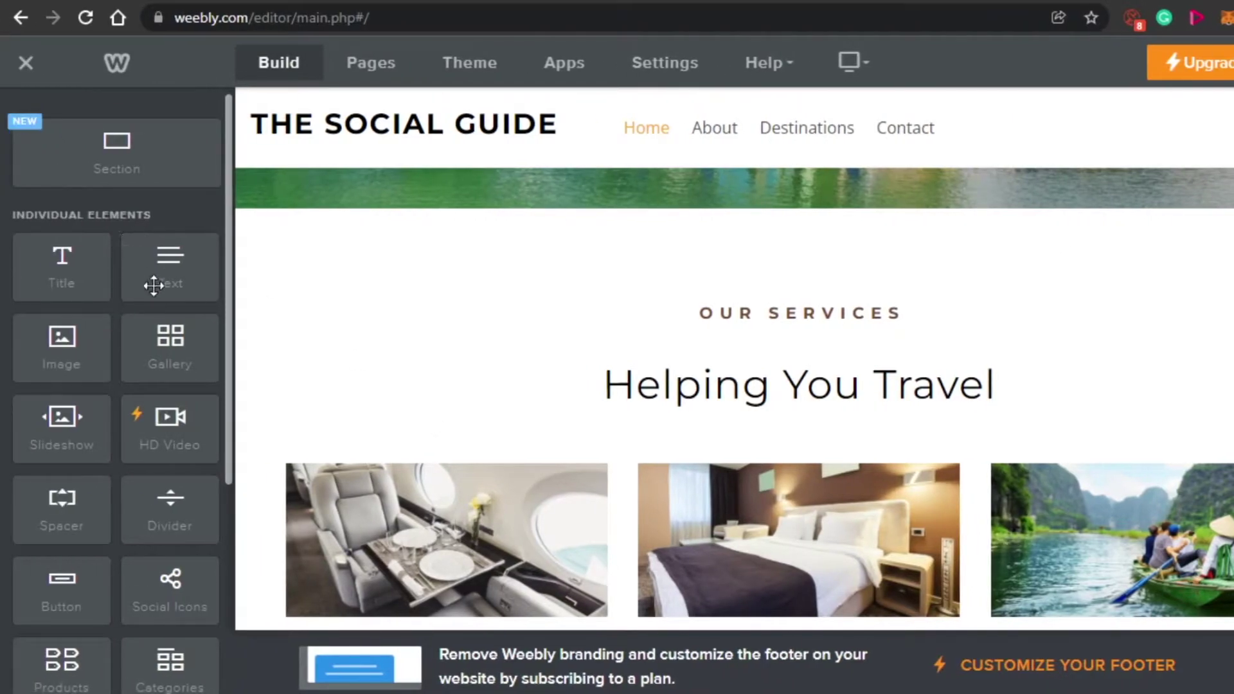
# - Add a 'WHATEVER TEXT I WANT TO' text block above Our Services, with a button below it
pyautogui.moveTo(13, 276); pyautogui.dragTo(81, 283)
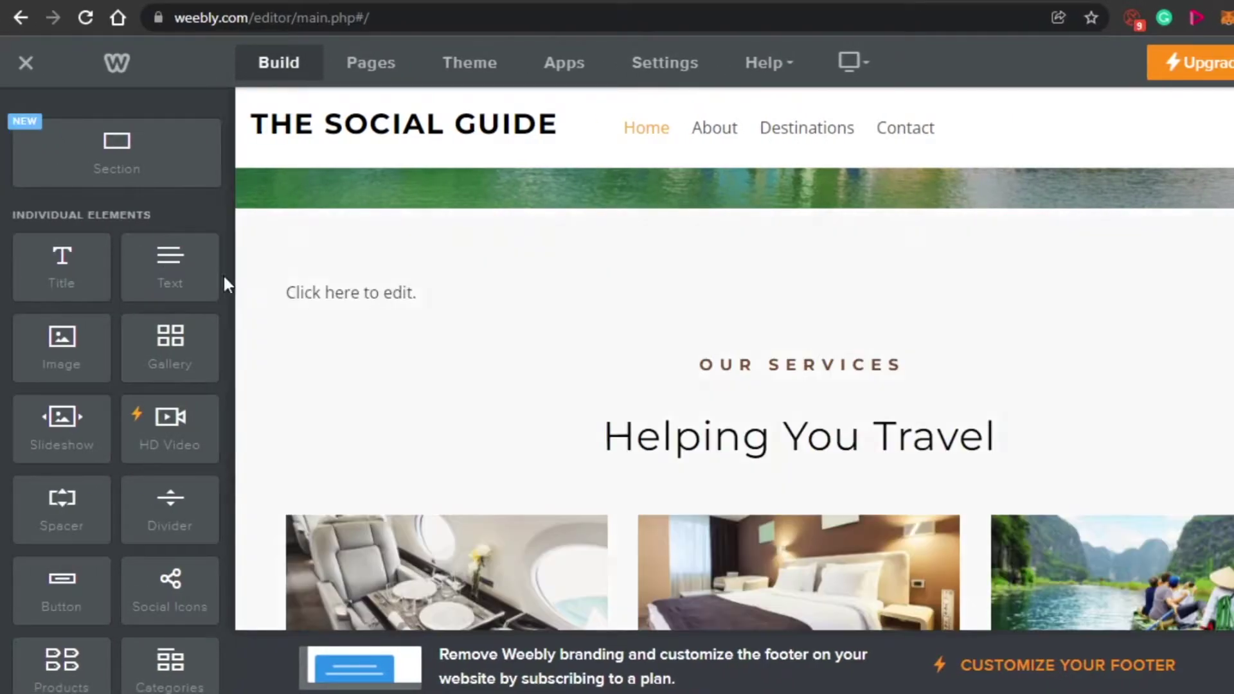
pyautogui.moveTo(169, 258); pyautogui.dragTo(341, 306)
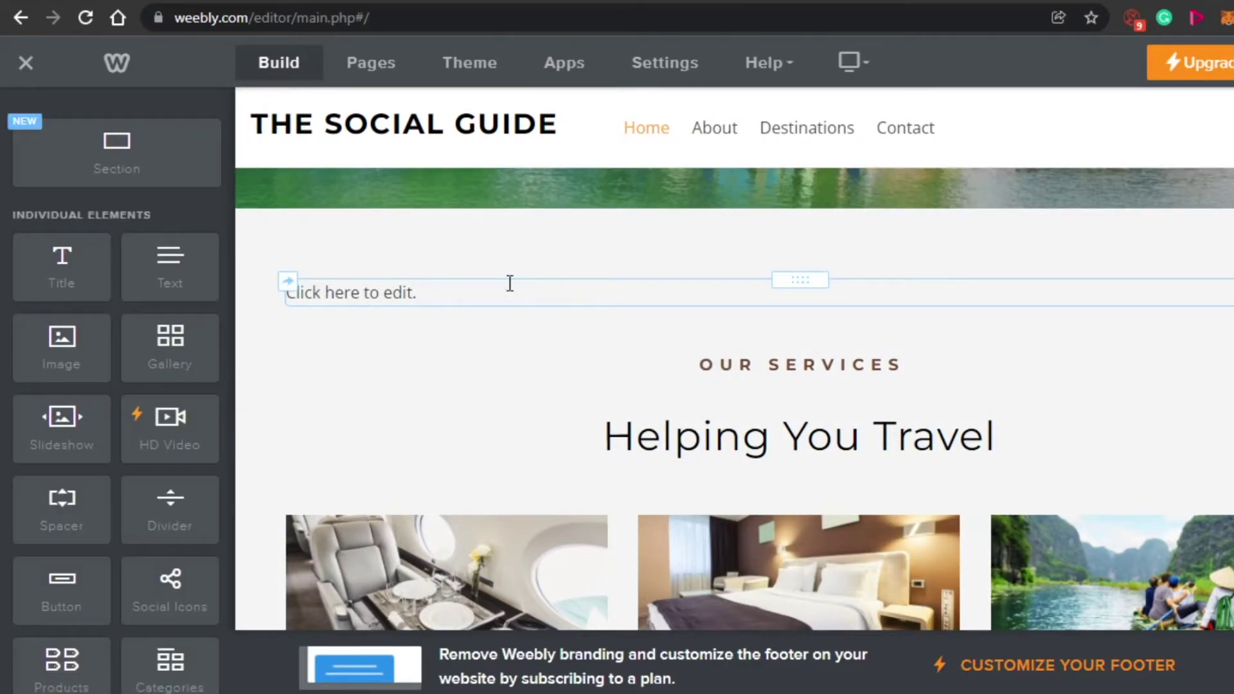
pyautogui.click(361, 303)
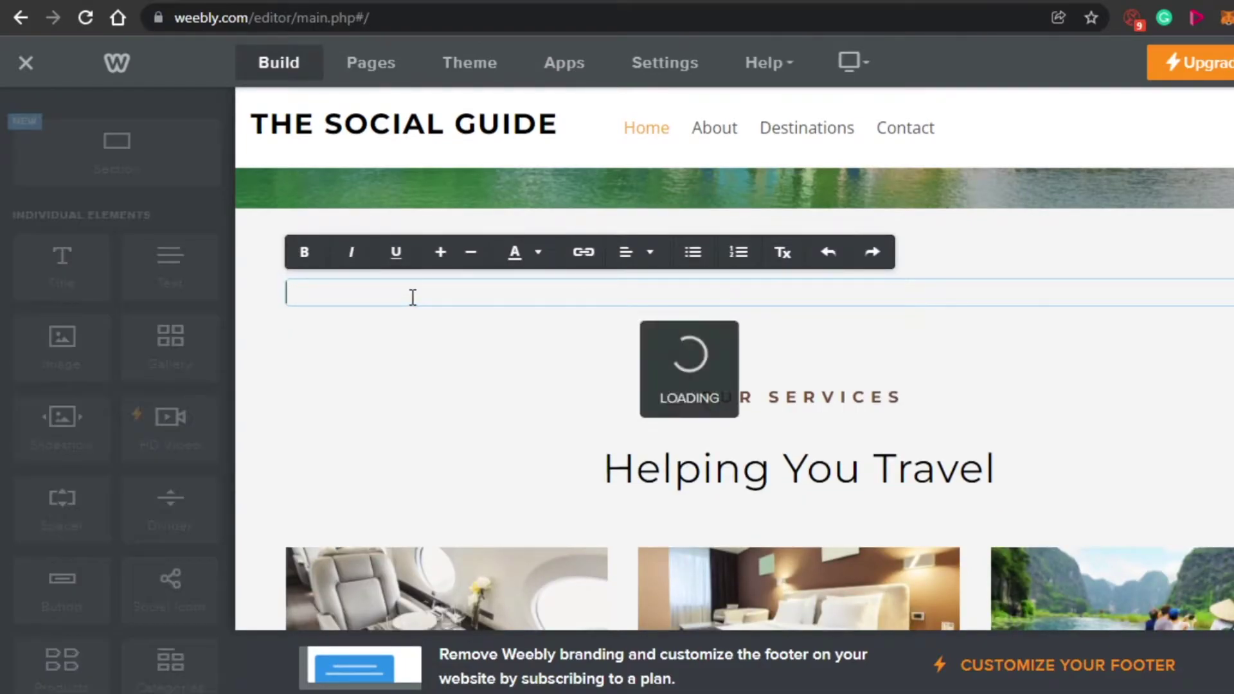
pyautogui.write('TES')
pyautogui.press('BackSpace')
pyautogui.press('BackSpace')
pyautogui.press('BackSpace')
pyautogui.write('WHATEVW')
pyautogui.press('BackSpace')
pyautogui.write('ER TEXT I WANT TO')
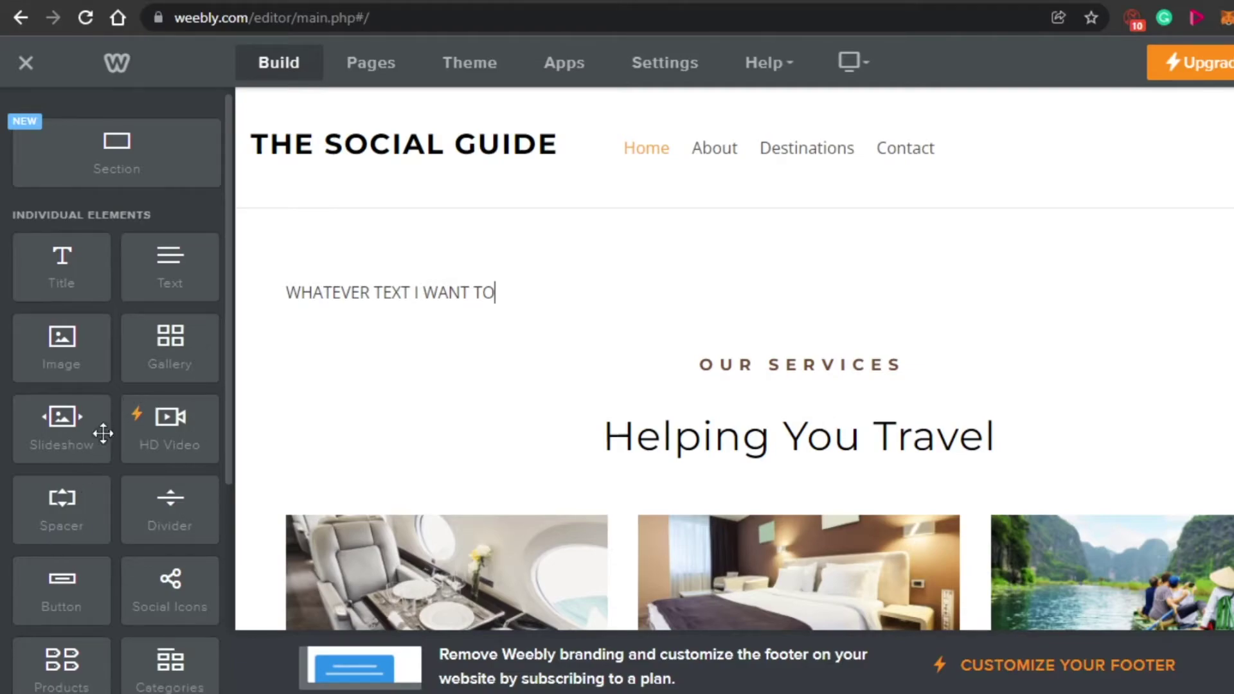
pyautogui.moveTo(63, 582); pyautogui.dragTo(727, 320)
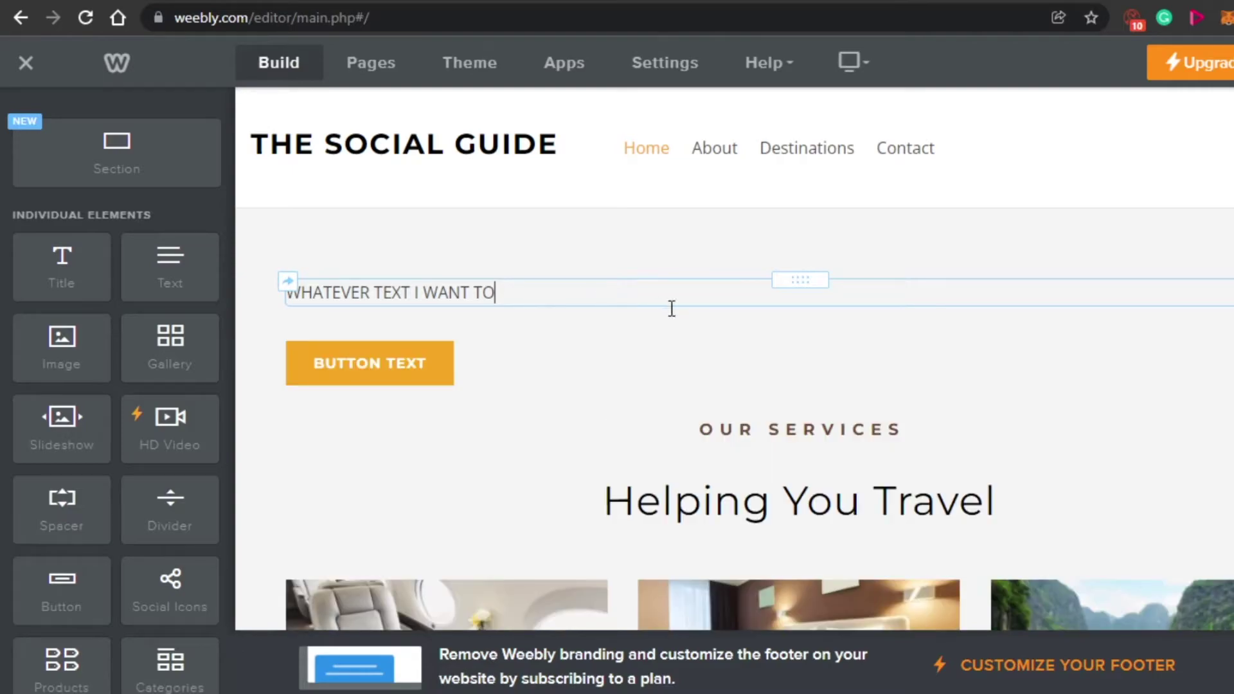
# - Change the new button's label to 'CLICK HERE'
pyautogui.click(436, 365)
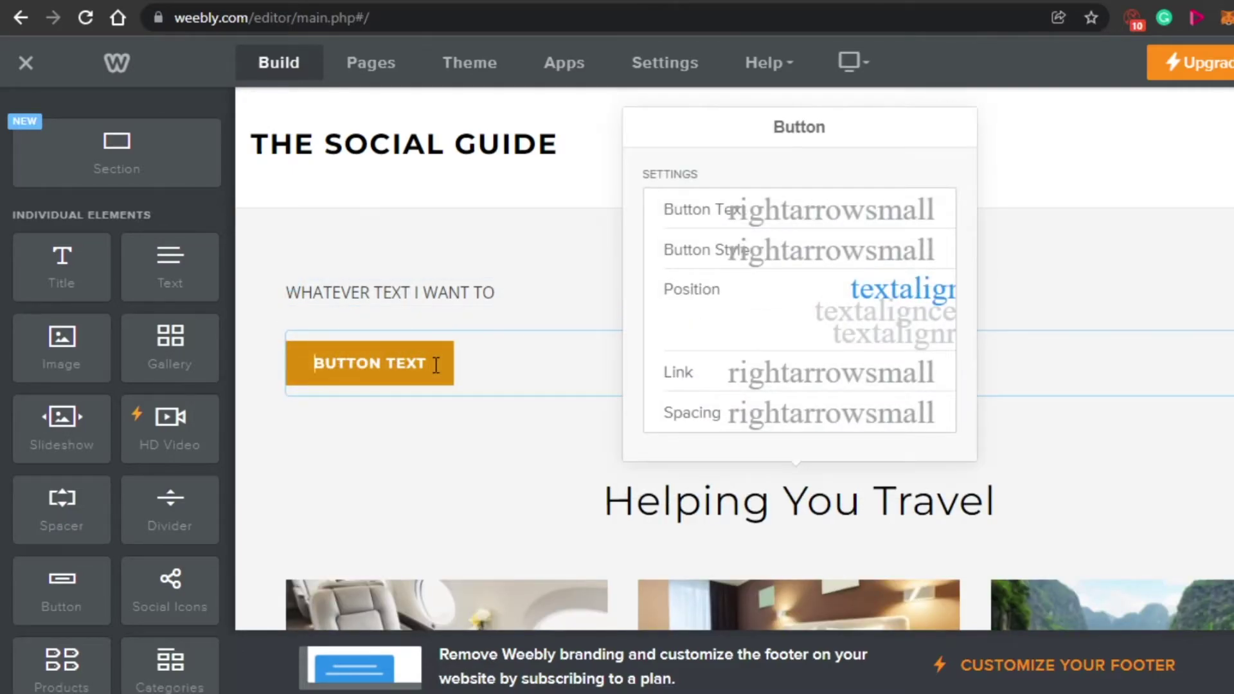
pyautogui.press('BackSpace')
pyautogui.press('BackSpace')
pyautogui.press('BackSpace')
pyautogui.press('BackSpace')
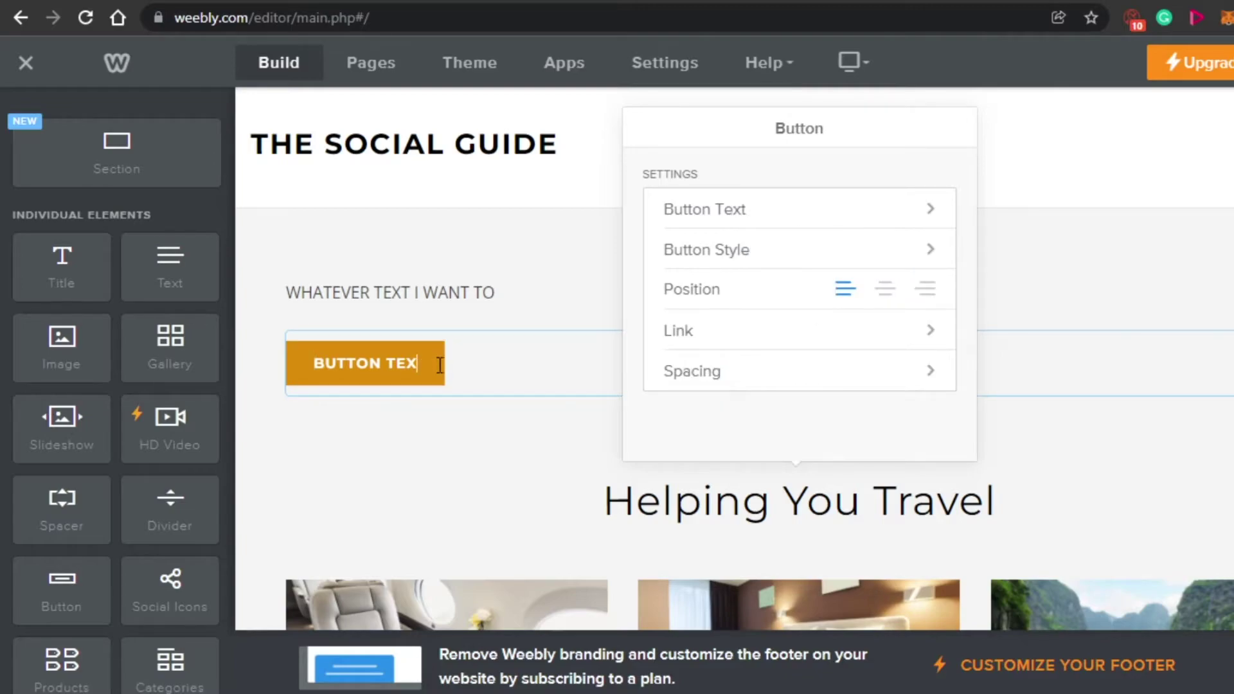
pyautogui.press('BackSpace')
pyautogui.press('BackSpace')
pyautogui.press('BackSpace')
pyautogui.press('BackSpace')
pyautogui.press('BackSpace')
pyautogui.press('BackSpace')
pyautogui.press('BackSpace')
pyautogui.write('CLICK HERE')
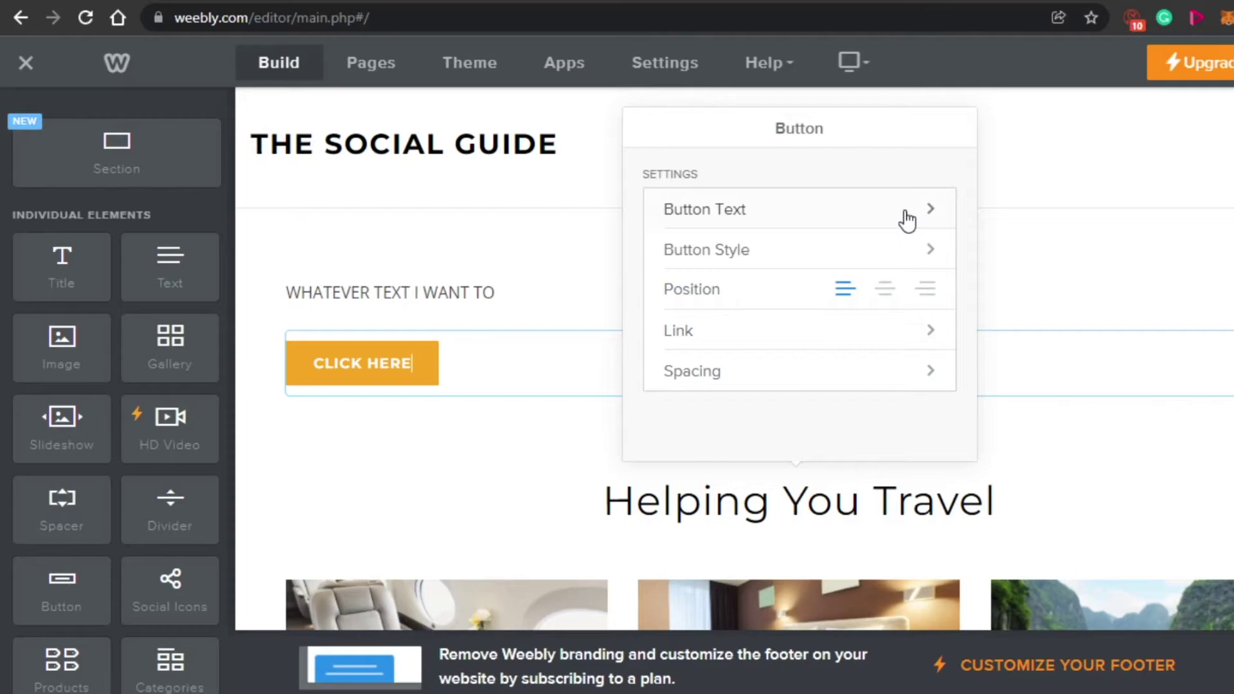
# - Switch the button to the white outlined style
pyautogui.click(795, 212)
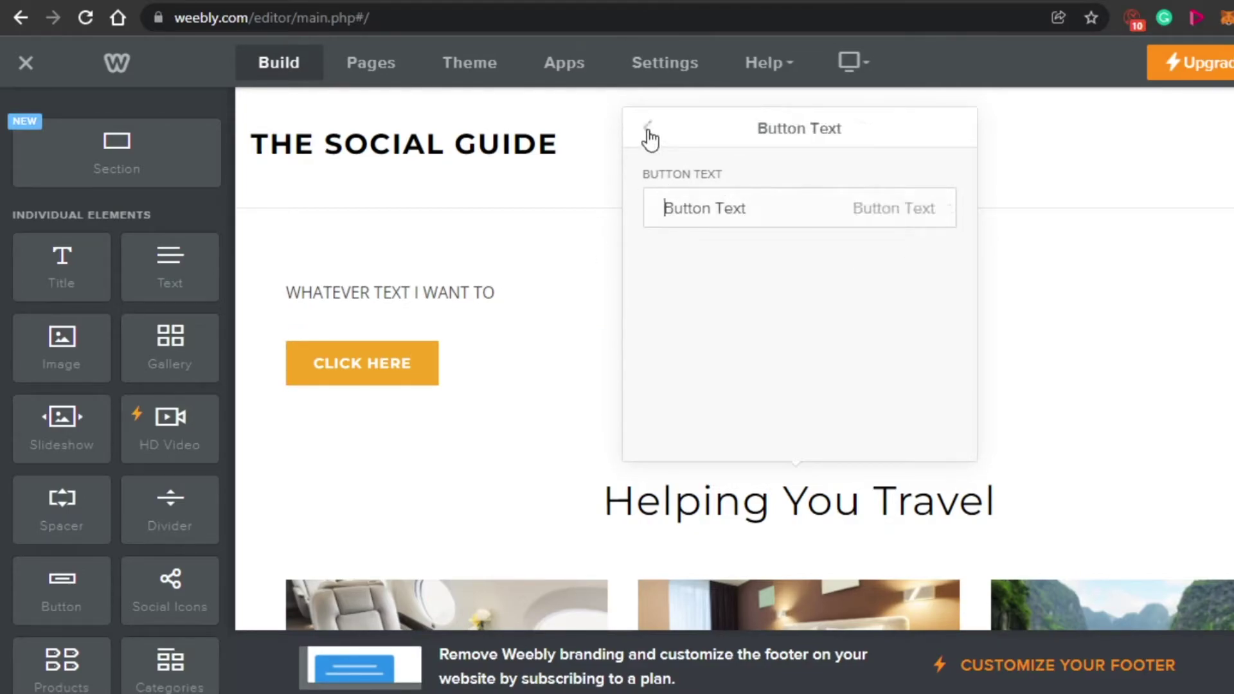
pyautogui.click(648, 129)
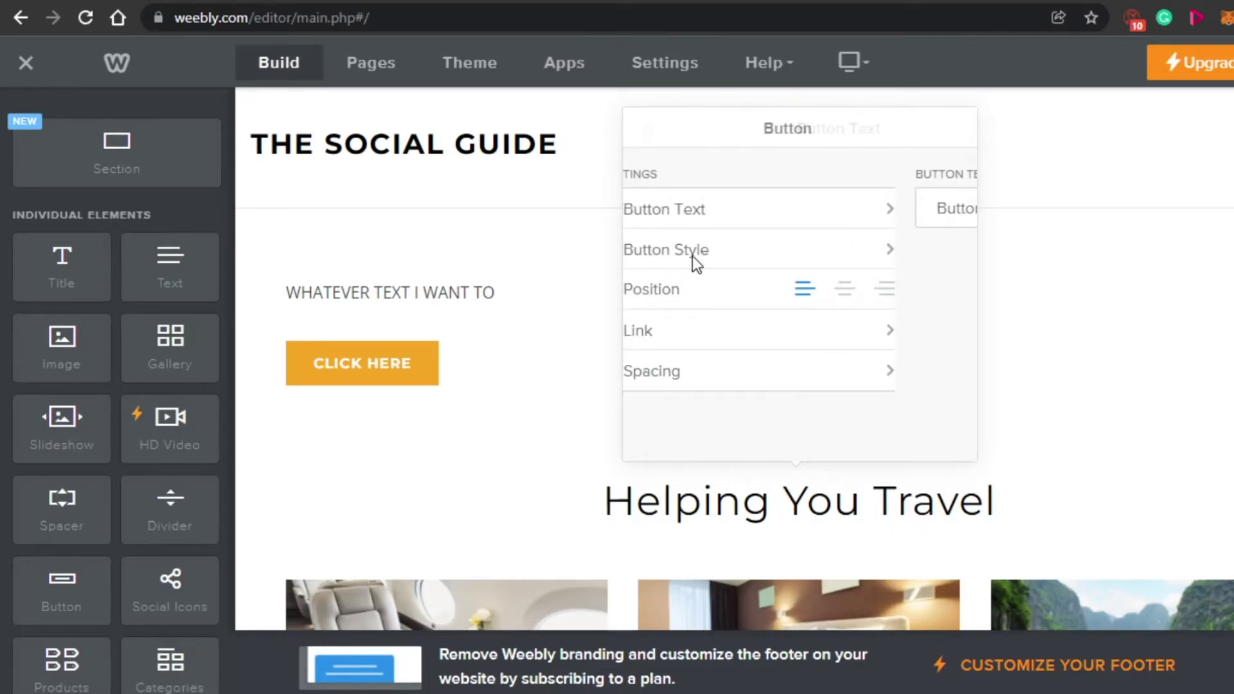
pyautogui.click(873, 262)
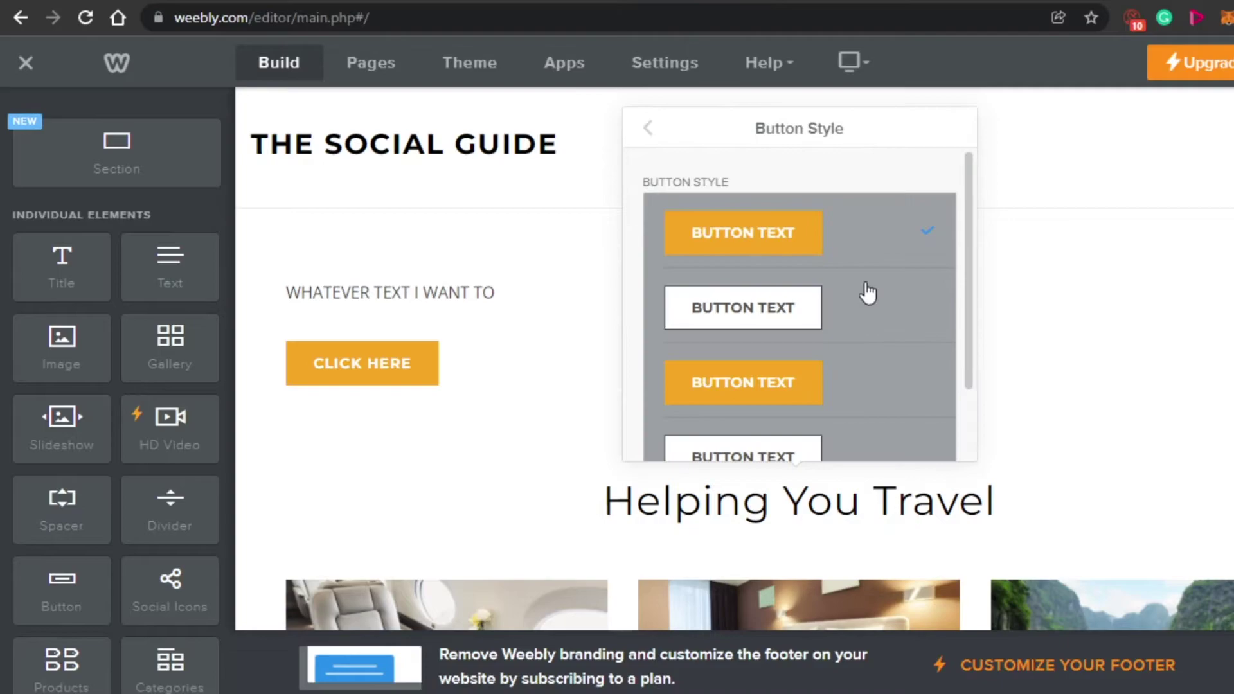
pyautogui.click(719, 313)
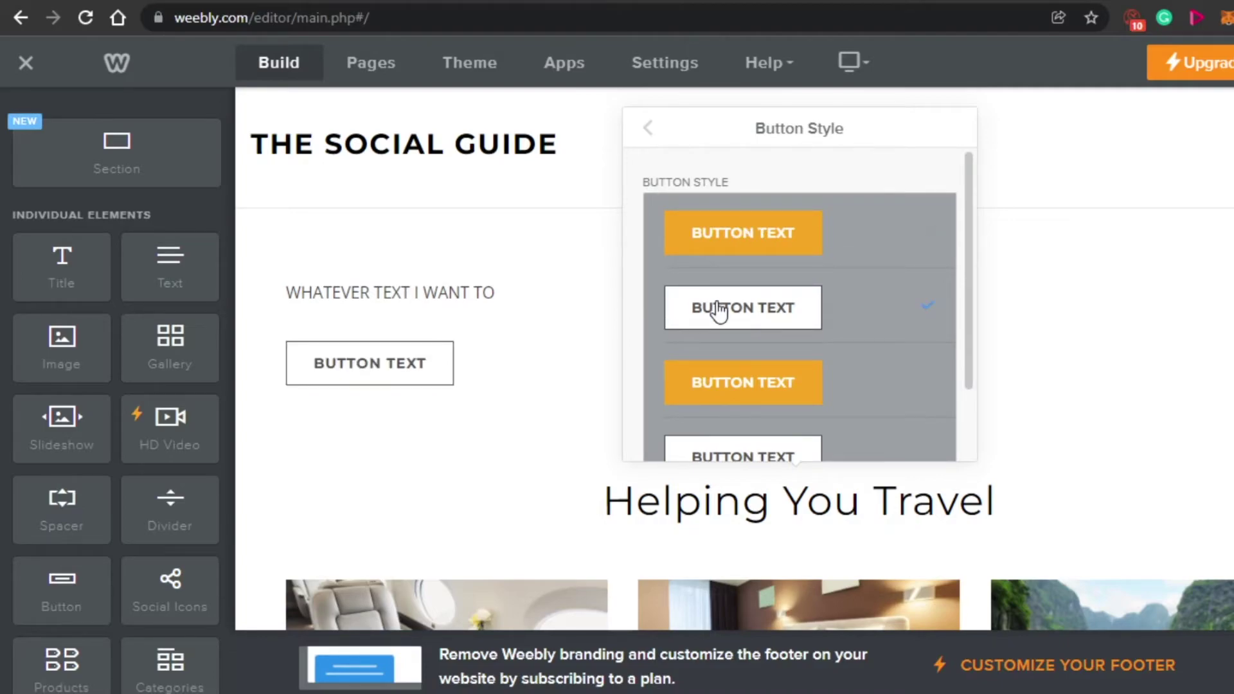
pyautogui.click(529, 493)
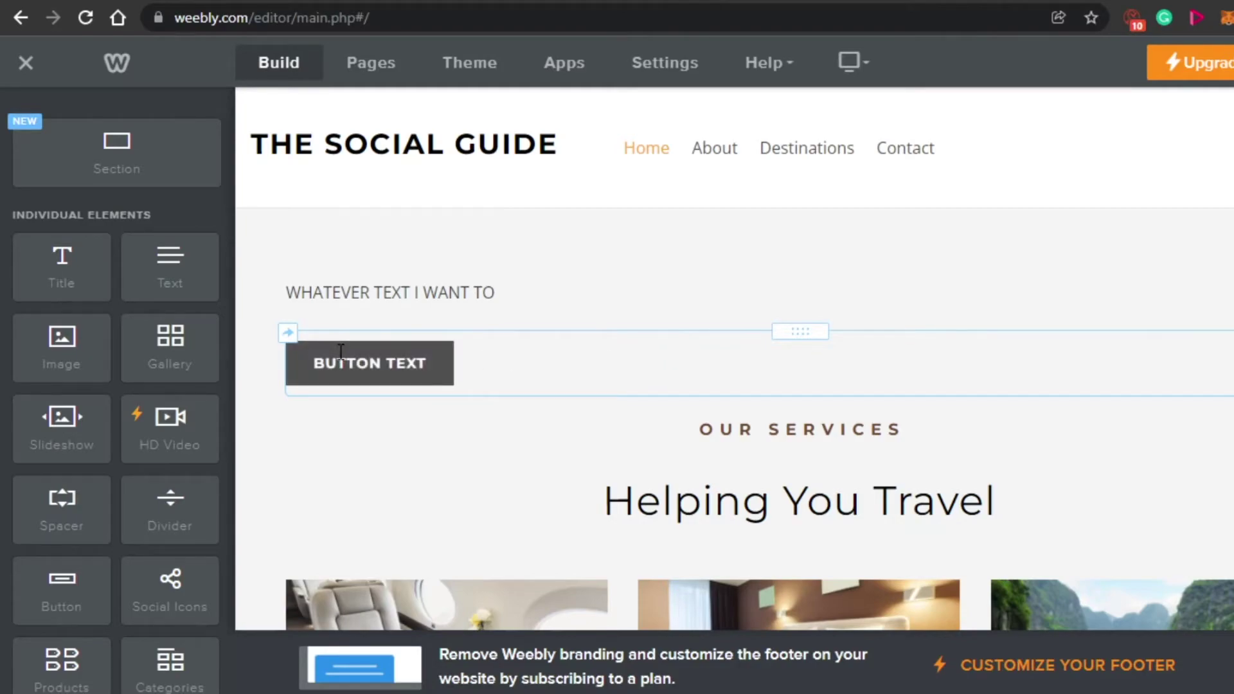
pyautogui.scroll(-9, 1102, 295)
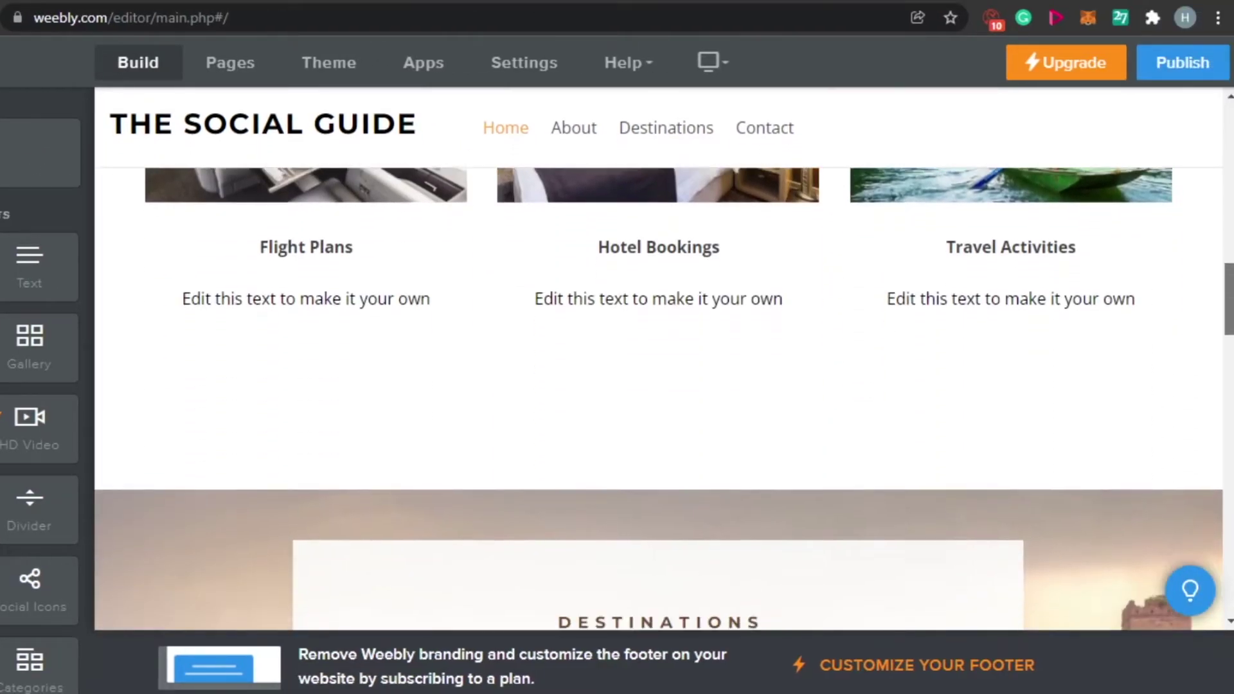
pyautogui.scroll(-8, 658, 398)
# - Cut The Great Wall's placeholder paragraph and type 'MY TEXT HERE' in its place
pyautogui.scroll(10, 658, 398)
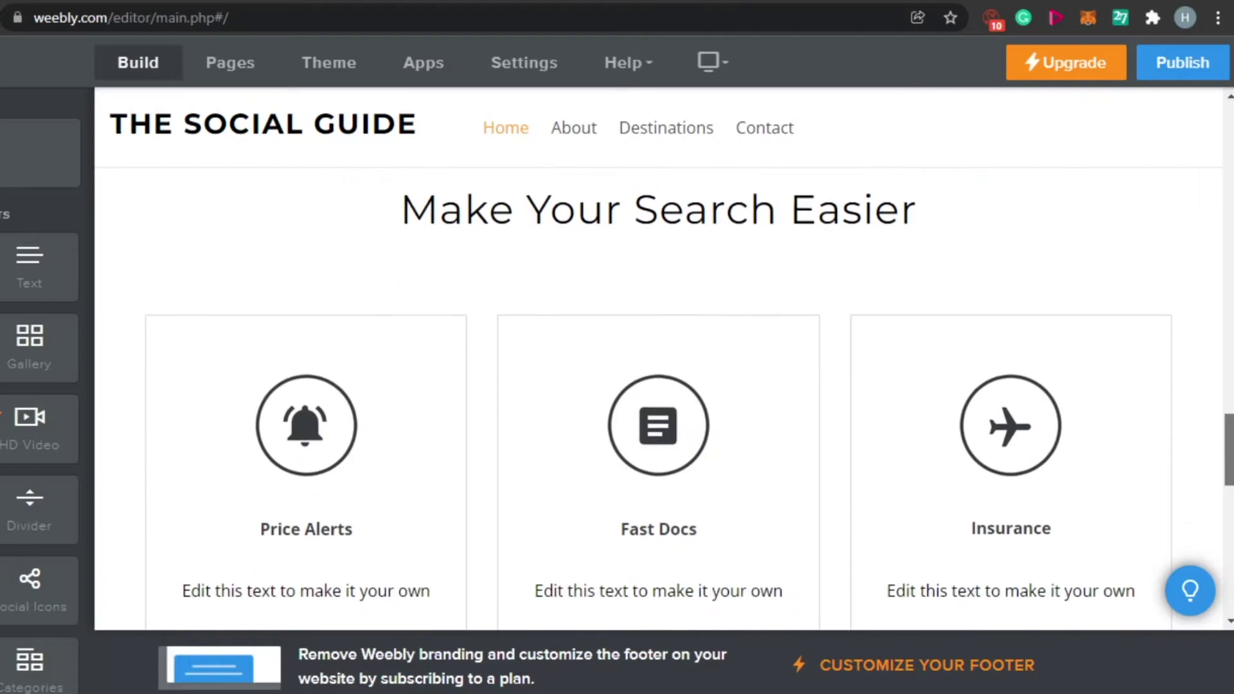
pyautogui.scroll(-8, 658, 398)
pyautogui.scroll(8, 675, 243)
pyautogui.scroll(-9, 675, 243)
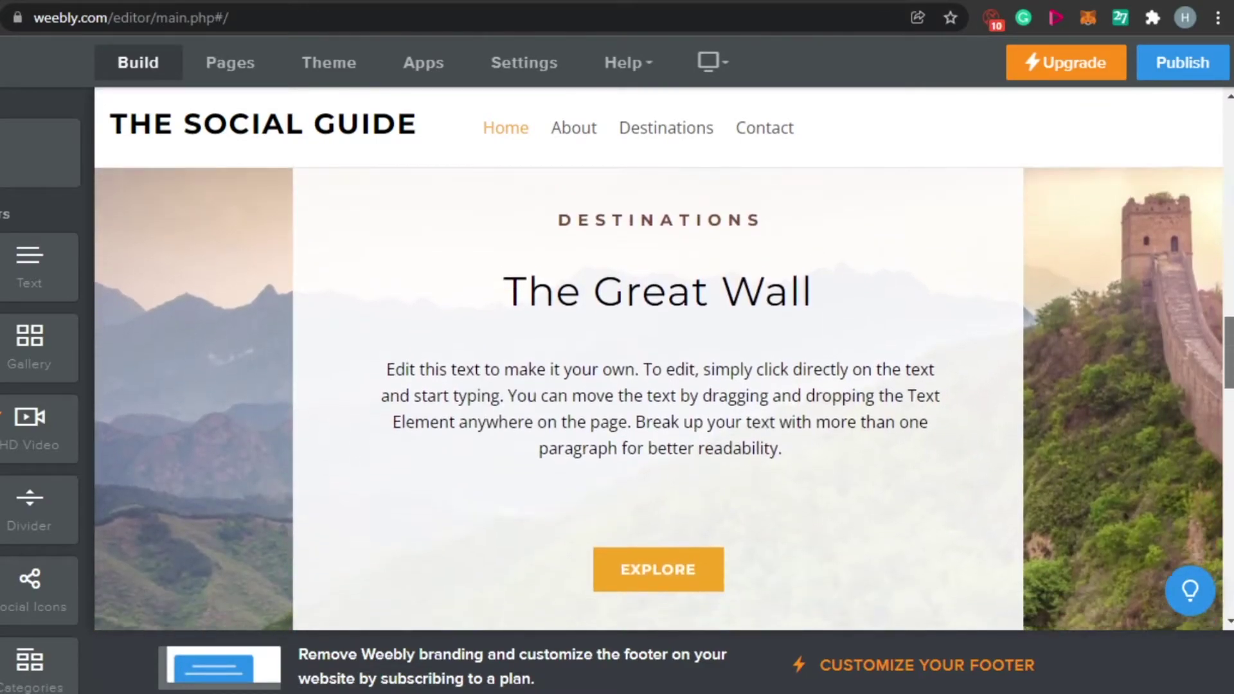
pyautogui.scroll(1, 675, 243)
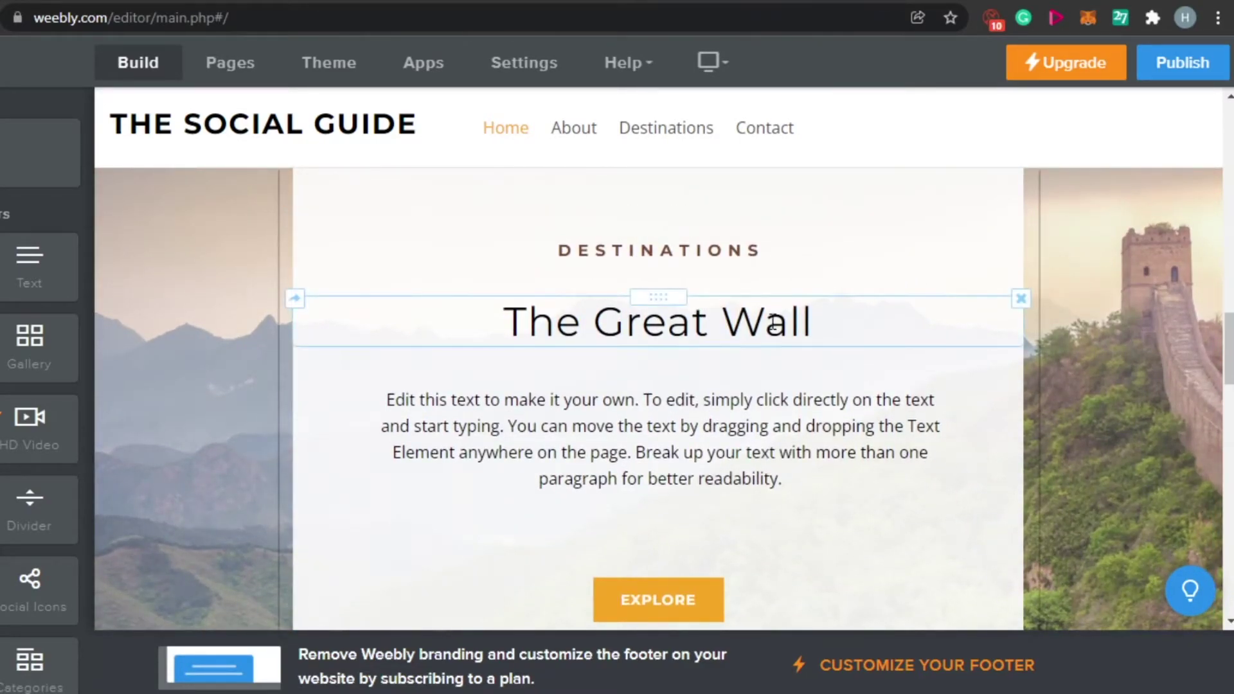
pyautogui.click(828, 327)
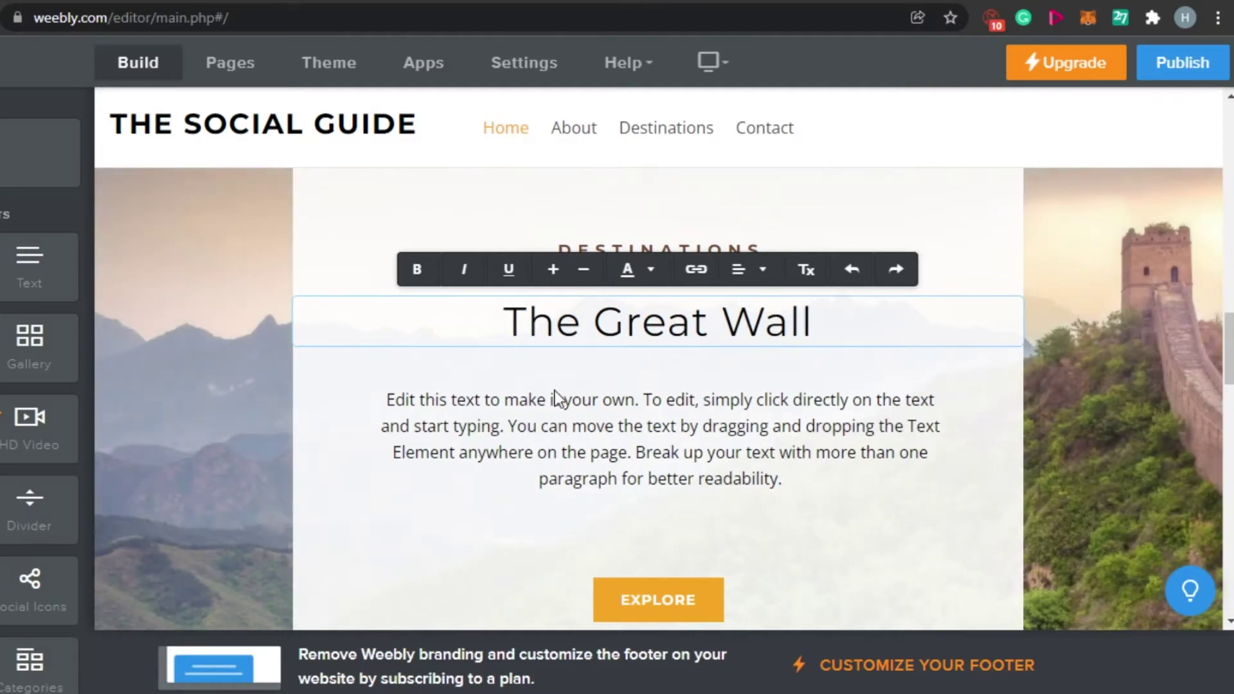
pyautogui.press('Home')
pyautogui.click(395, 395)
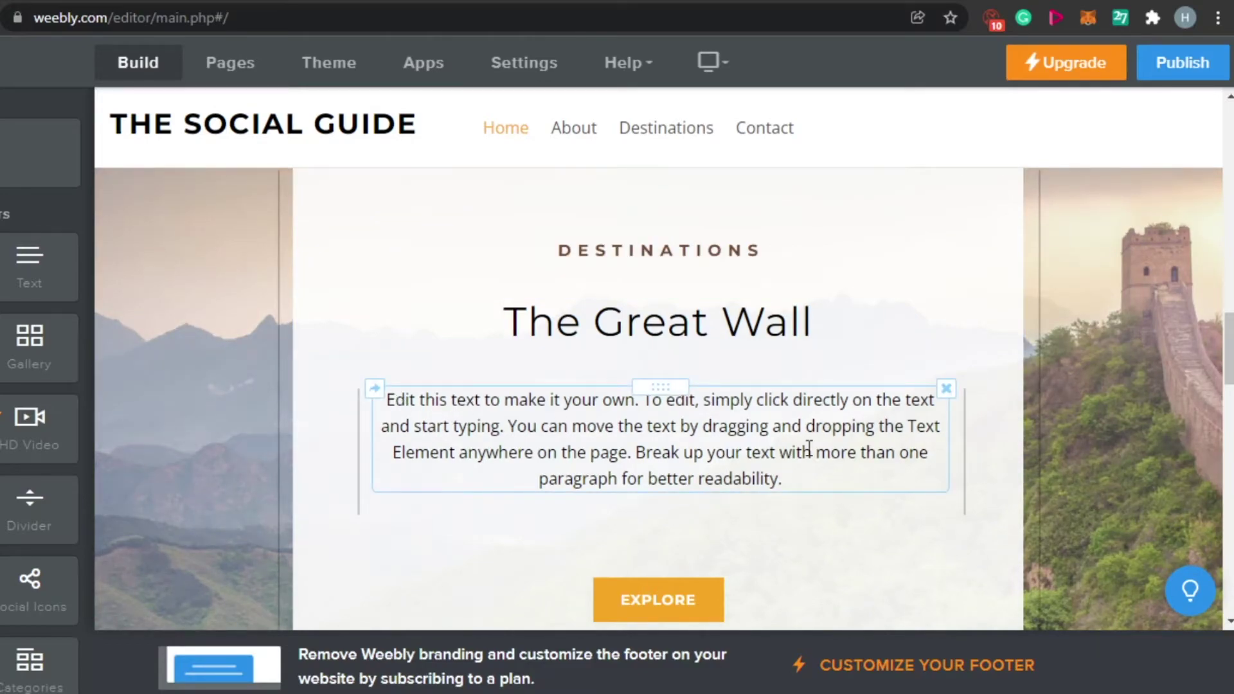
pyautogui.click(812, 481)
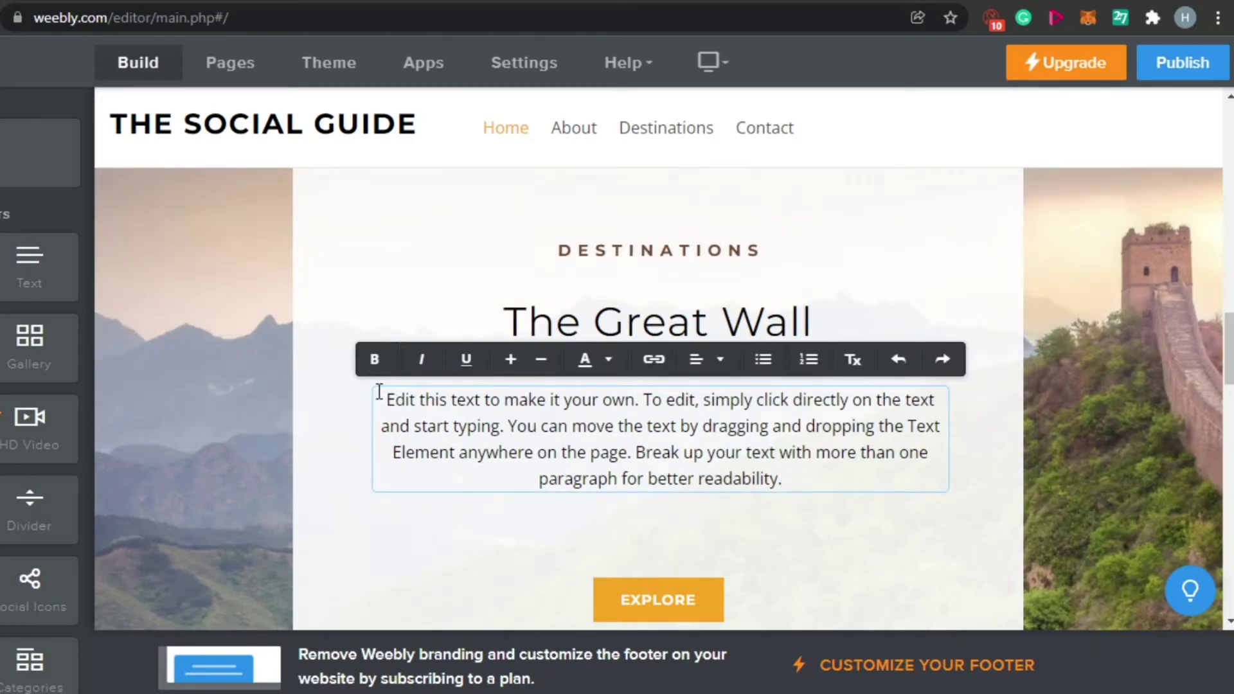
pyautogui.moveTo(389, 400); pyautogui.dragTo(781, 480)
pyautogui.rightClick(688, 418)
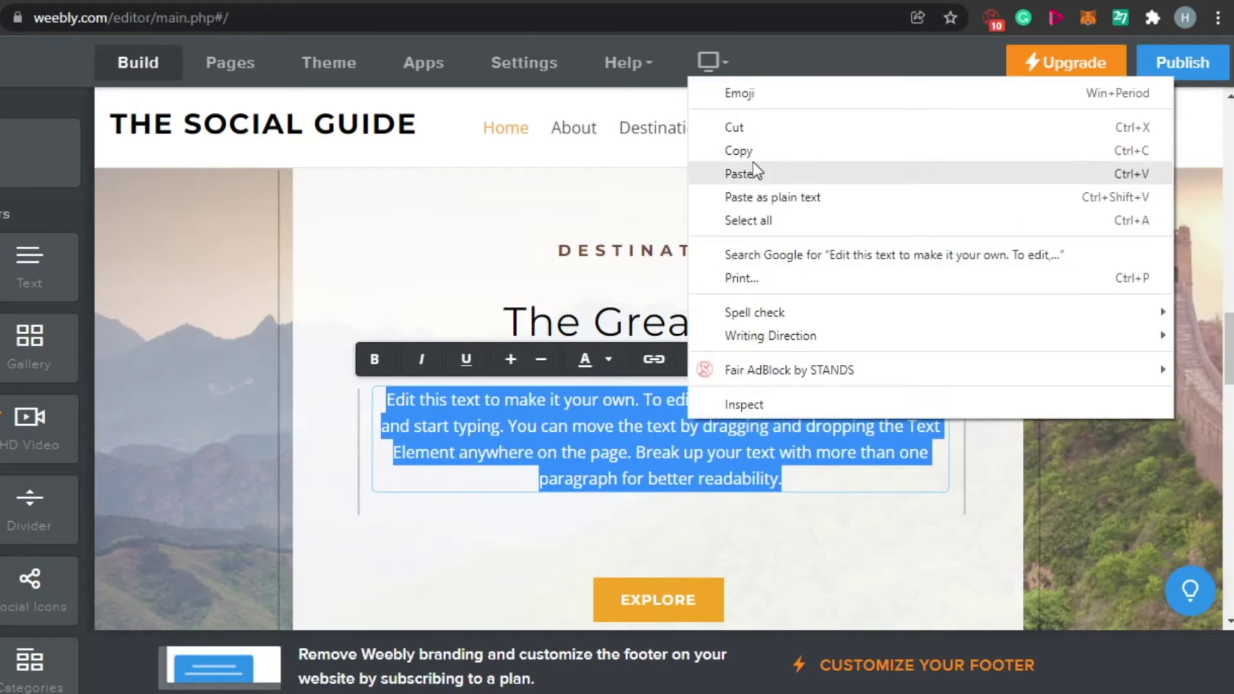
pyautogui.click(753, 127)
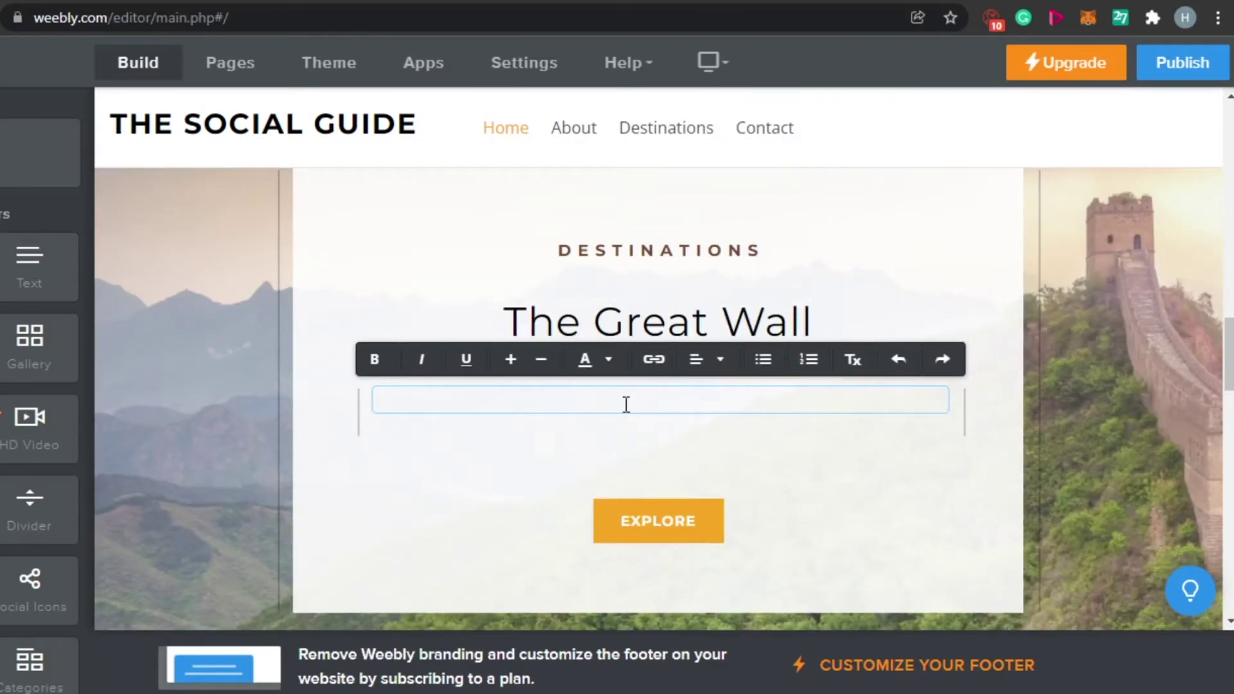
pyautogui.write('MY TEXT HERE')
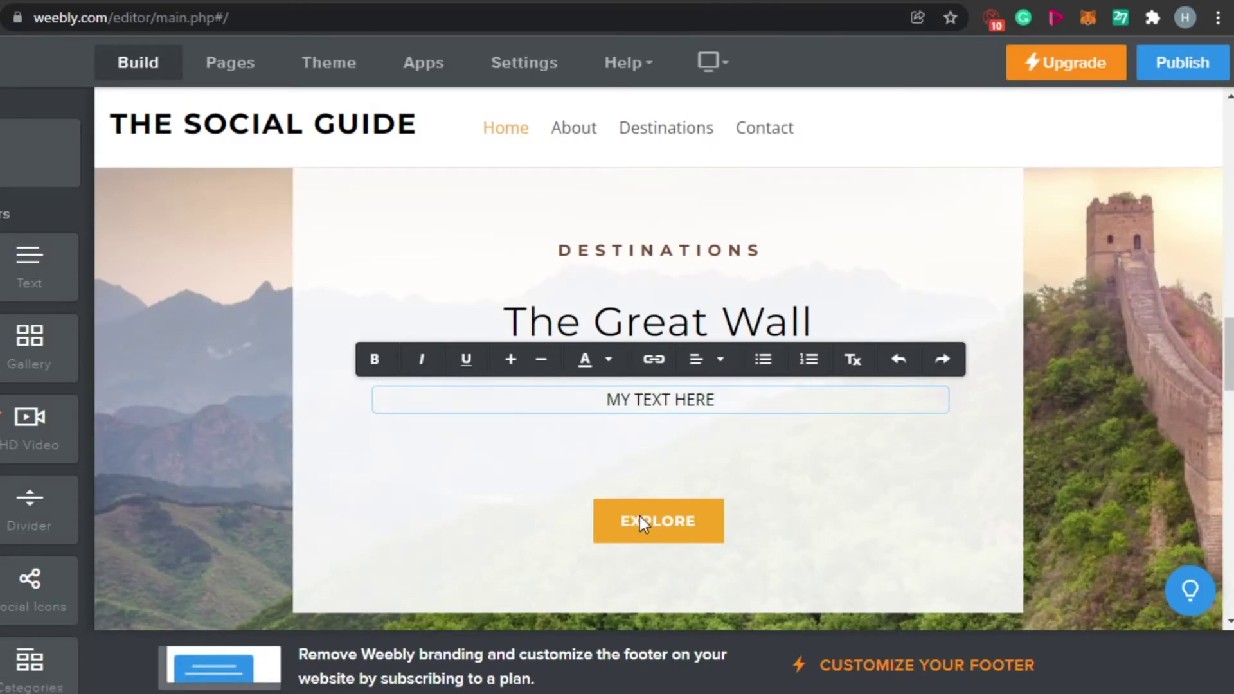
pyautogui.click(640, 516)
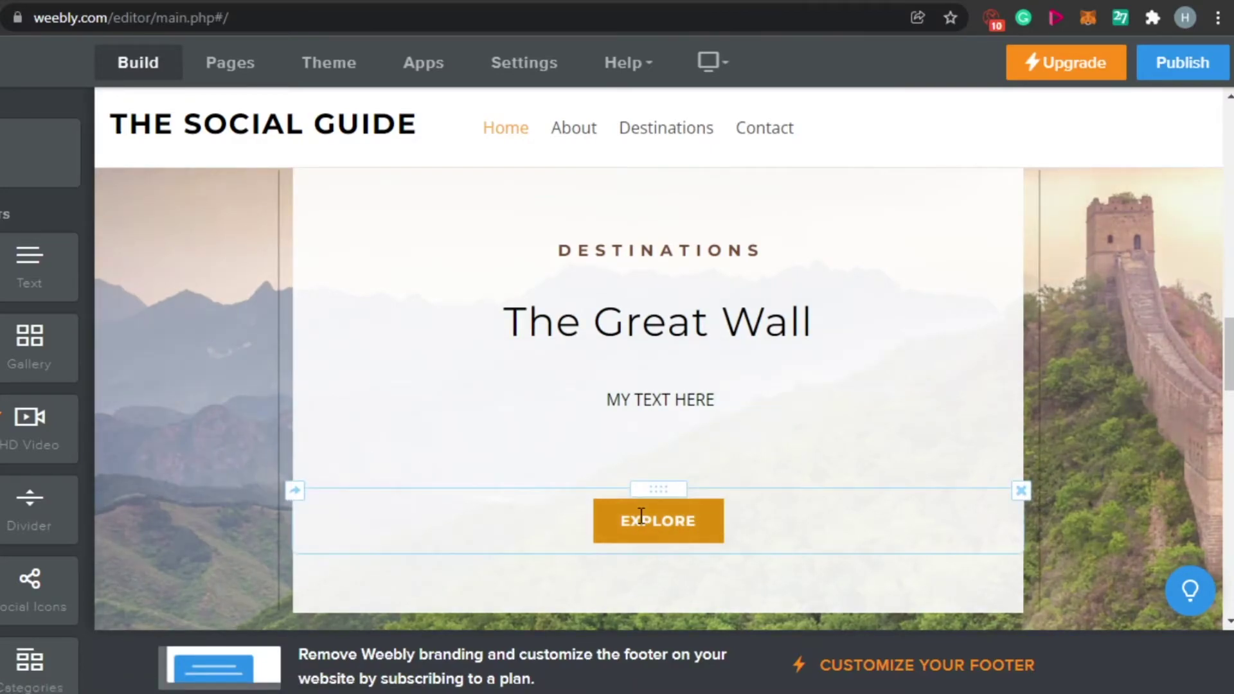
pyautogui.rightClick(681, 522)
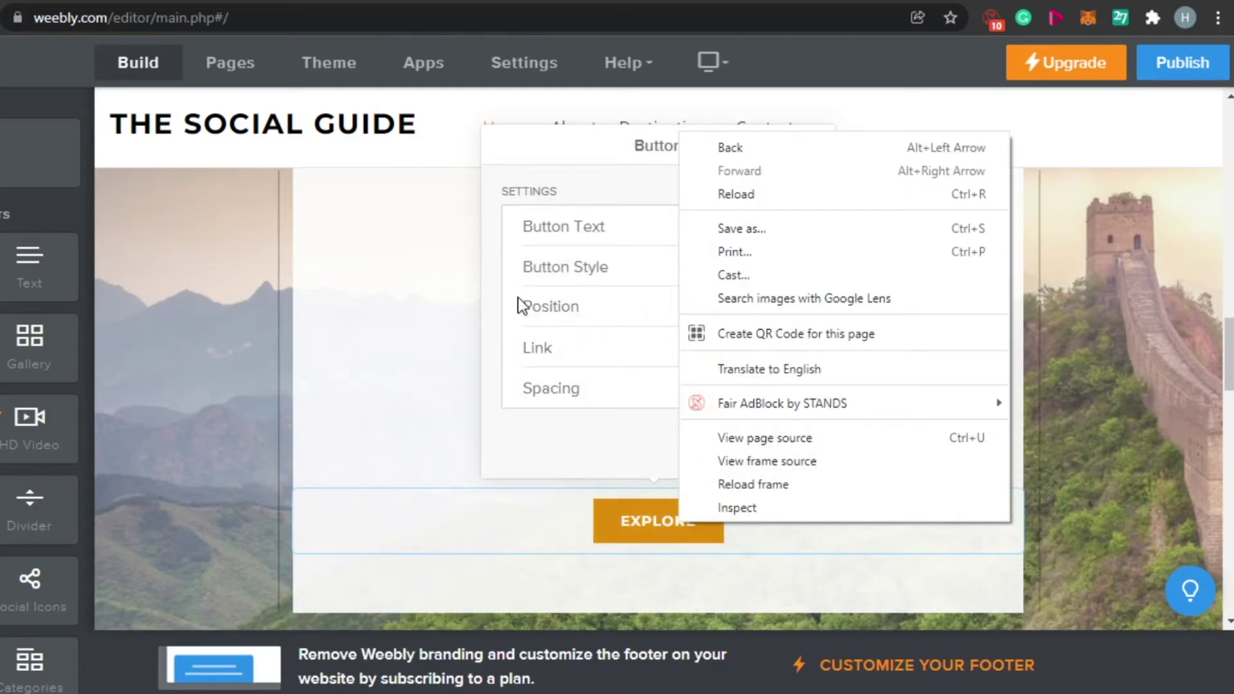
pyautogui.click(556, 348)
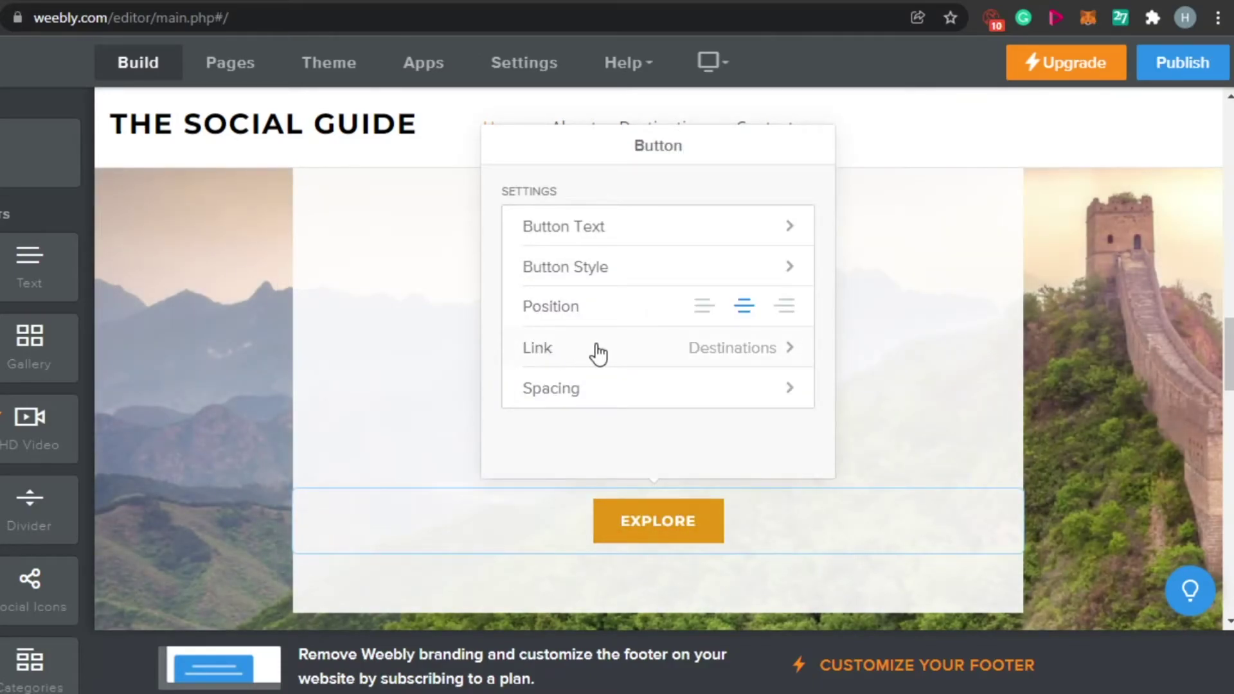
pyautogui.click(598, 351)
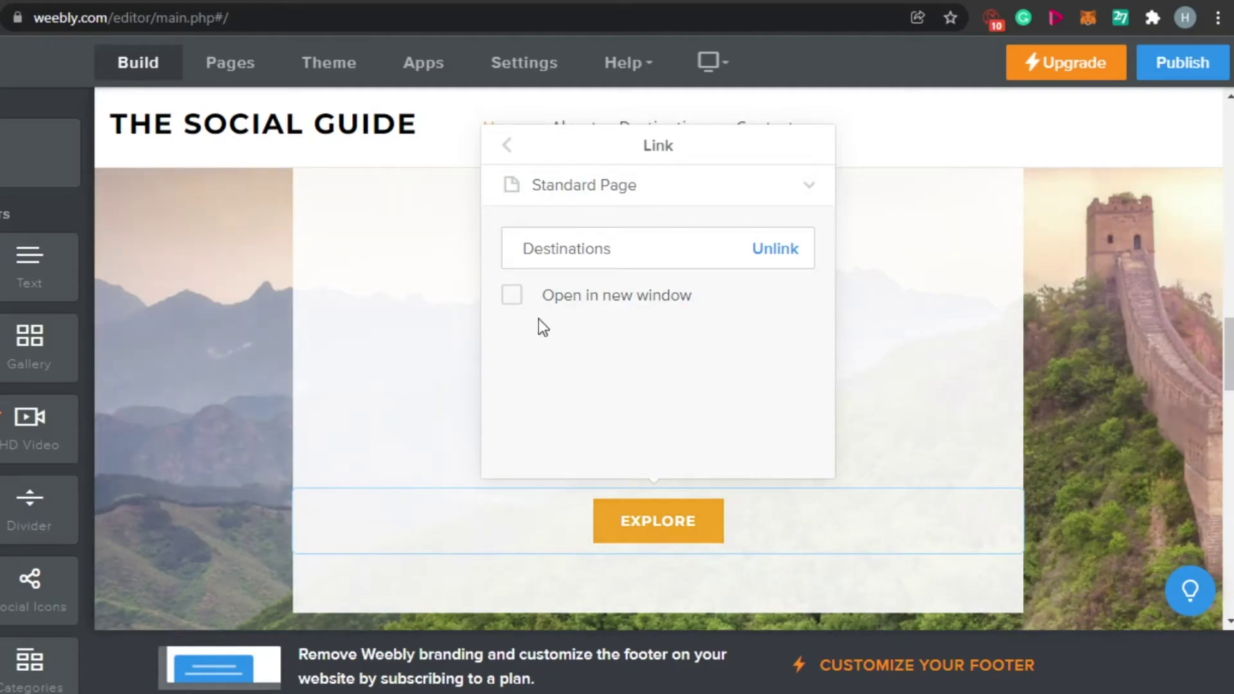
pyautogui.click(508, 154)
pyautogui.click(227, 349)
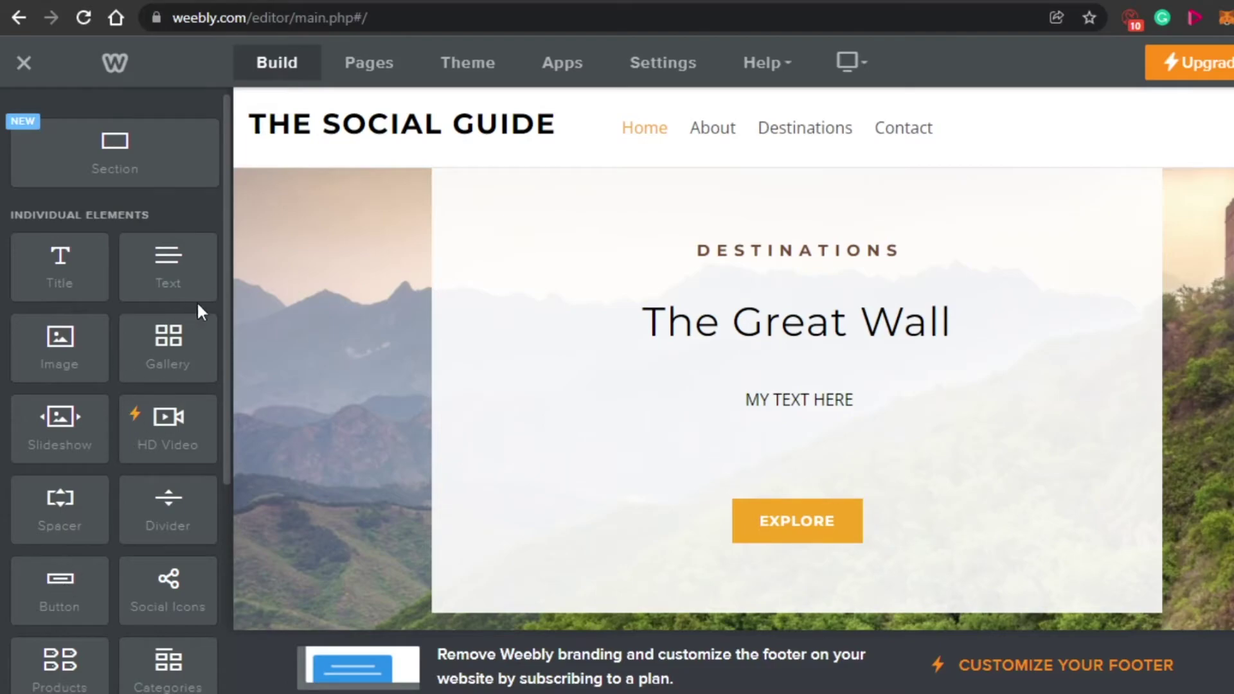
# - Delete the Testimonials 'Happy People' section and confirm the deletion
pyautogui.scroll(-4, 229, 293)
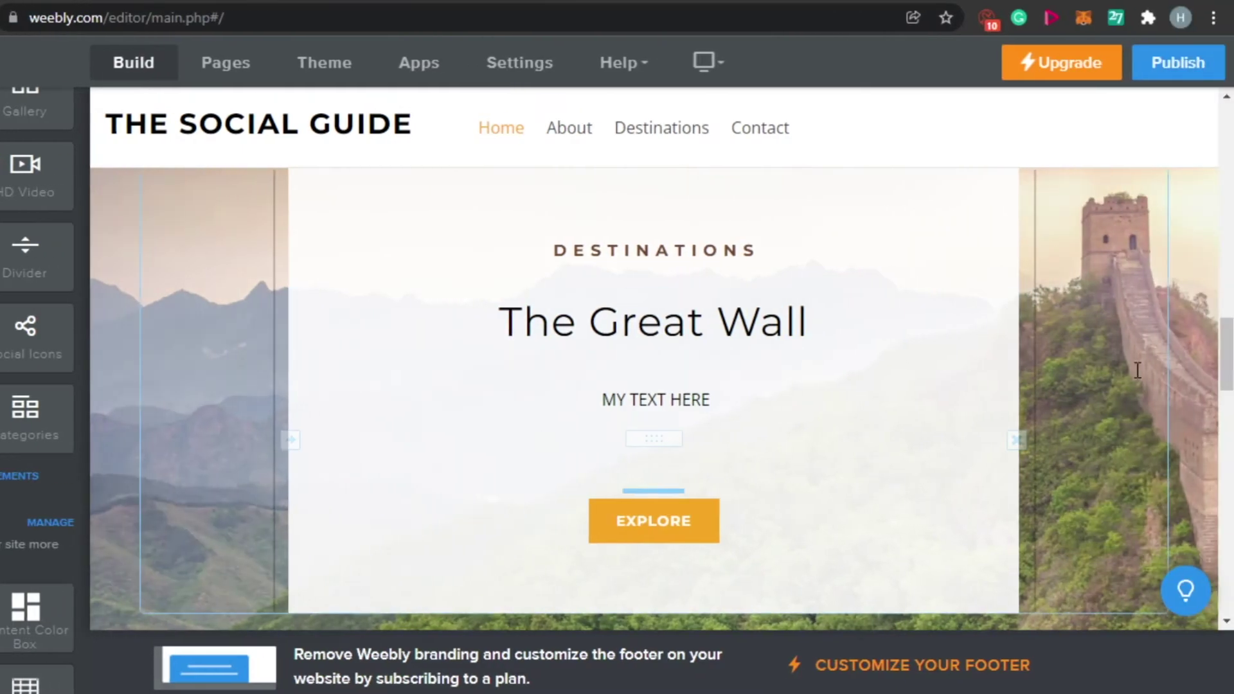
pyautogui.scroll(-5, 786, 385)
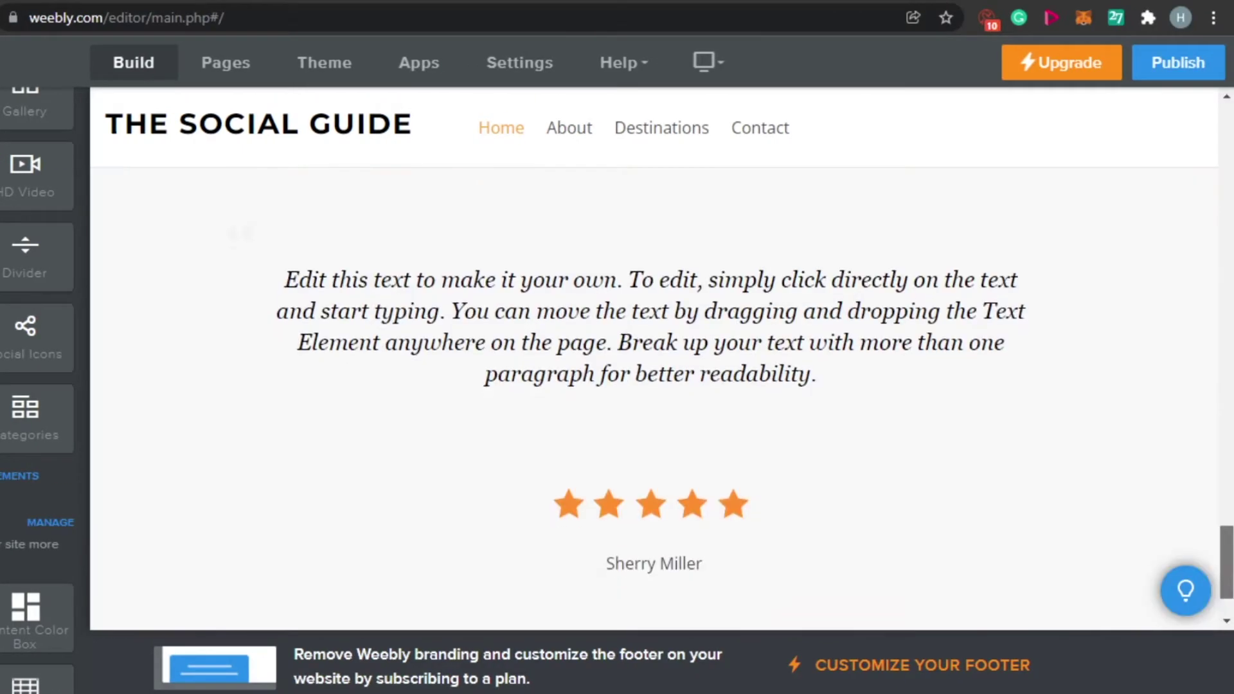
pyautogui.scroll(-5, 654, 360)
pyautogui.scroll(5, 654, 360)
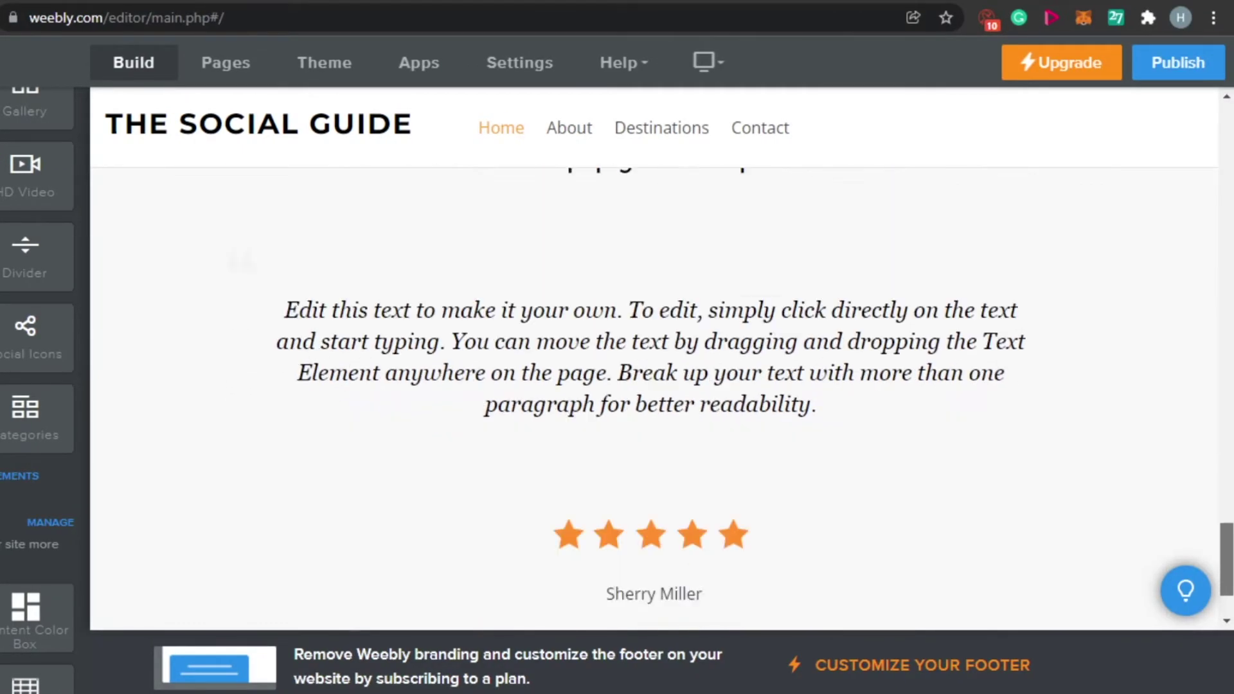
pyautogui.scroll(5, 291, 424)
pyautogui.scroll(-3, 292, 424)
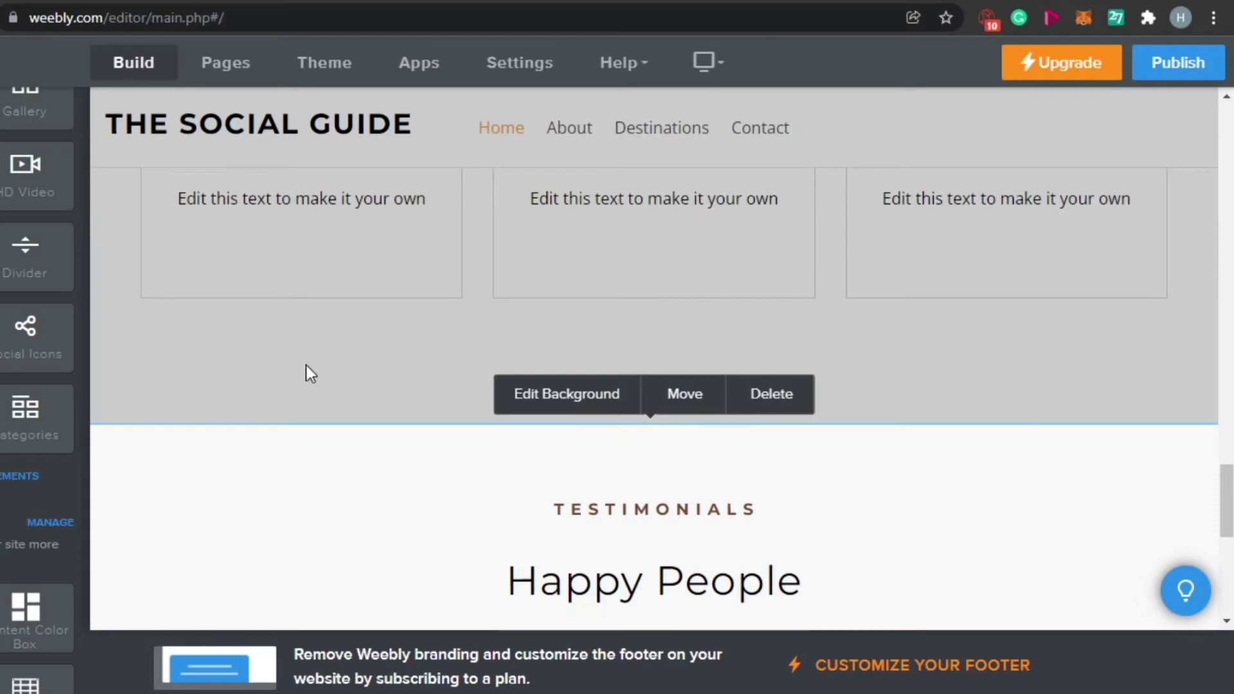
pyautogui.click(775, 396)
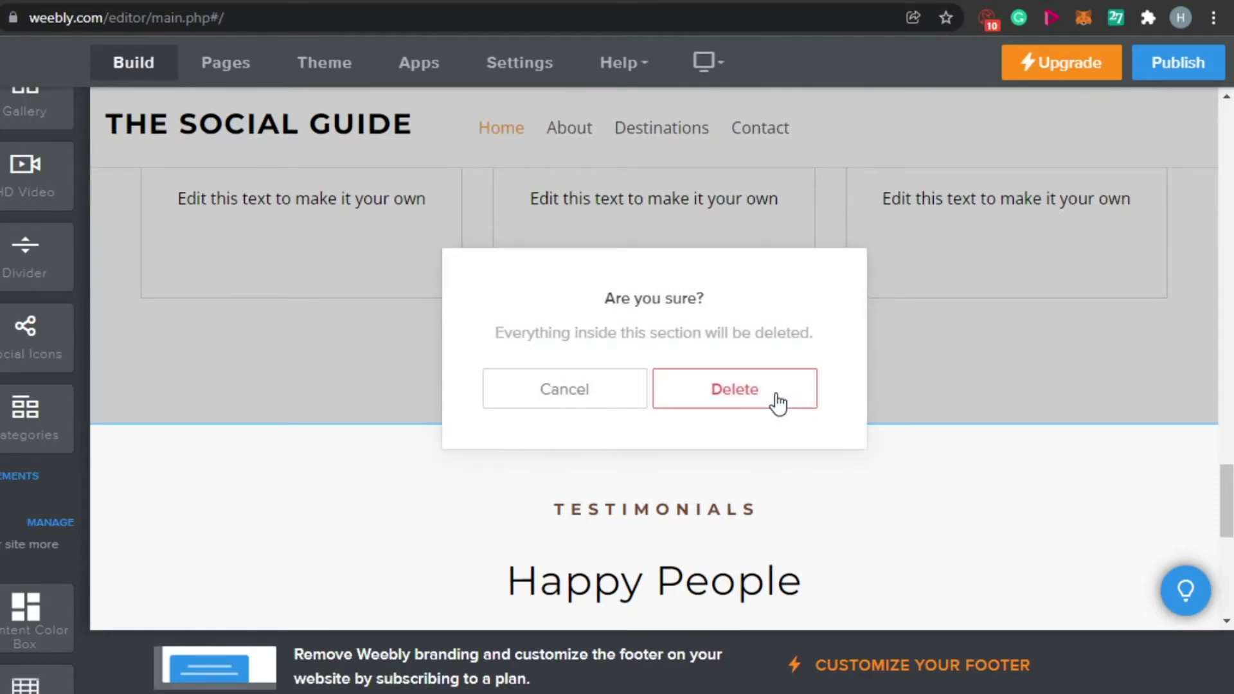
pyautogui.click(742, 396)
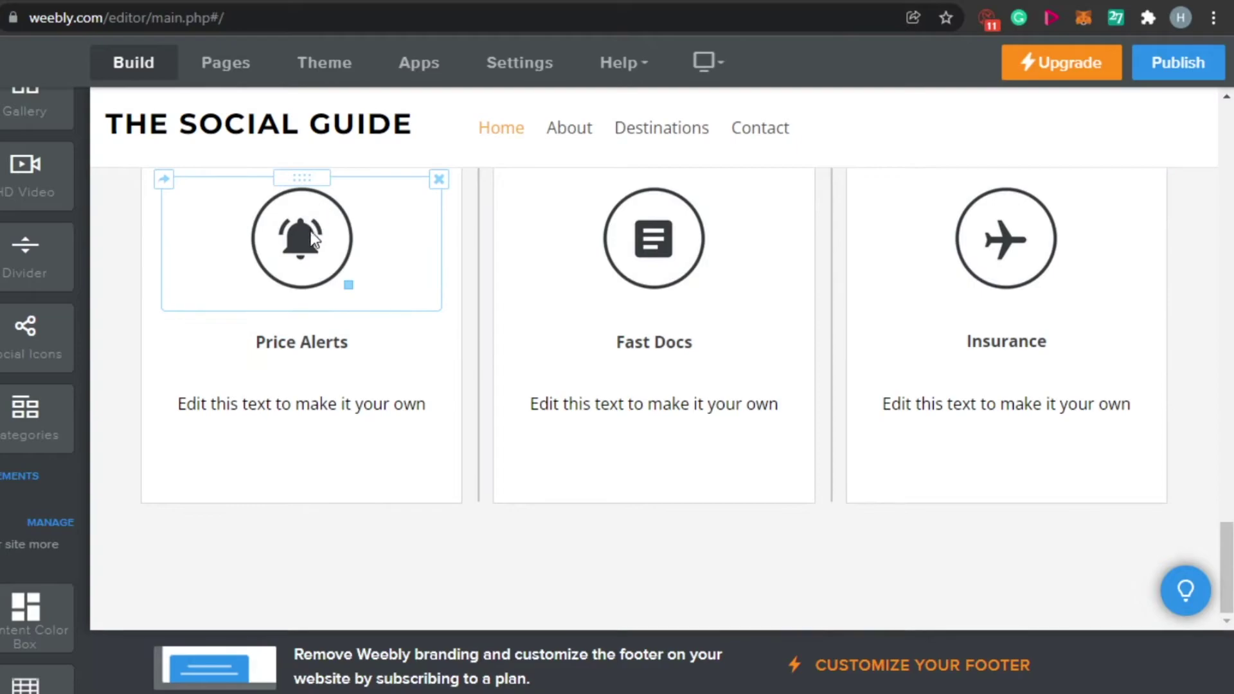
pyautogui.scroll(10, 653, 347)
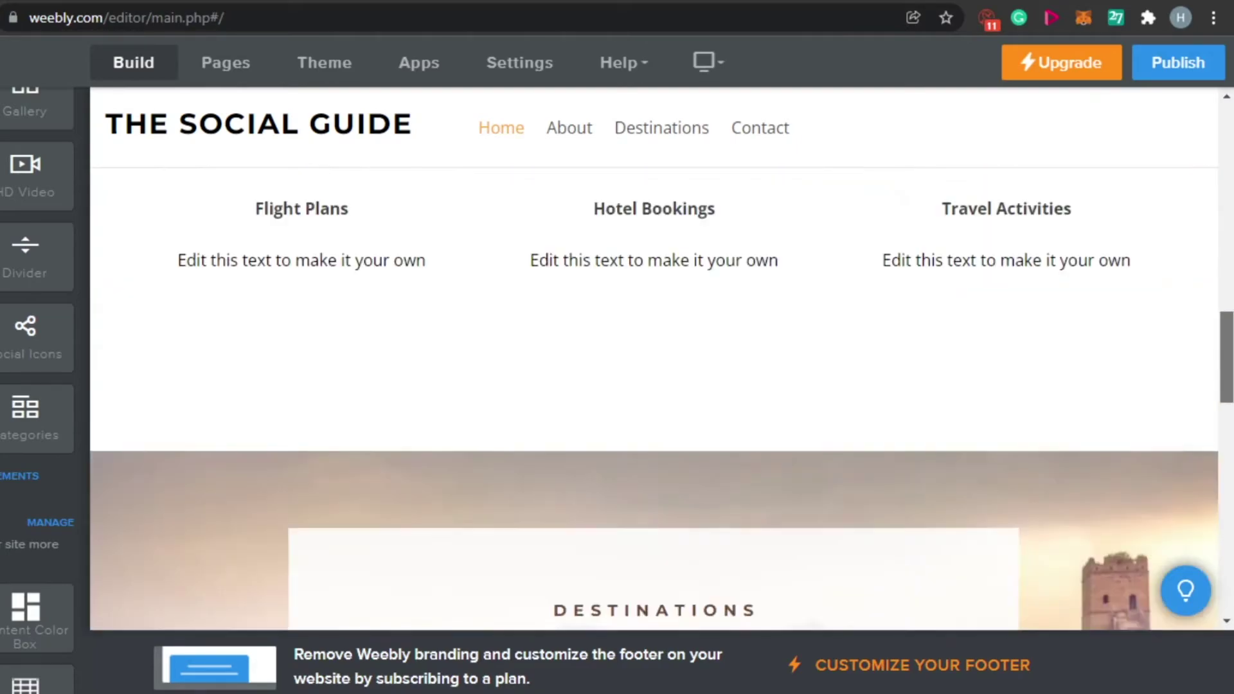
pyautogui.scroll(10, 654, 360)
pyautogui.scroll(-15, 654, 359)
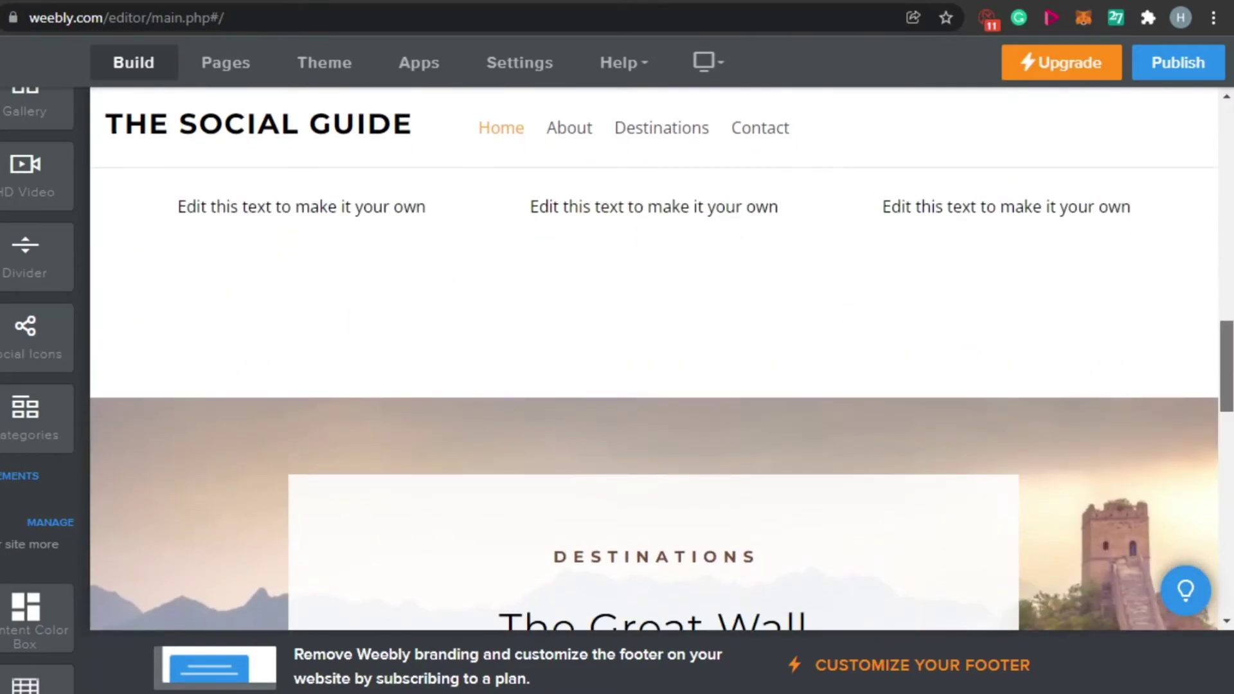
pyautogui.scroll(8, 654, 360)
pyautogui.scroll(-3, 675, 278)
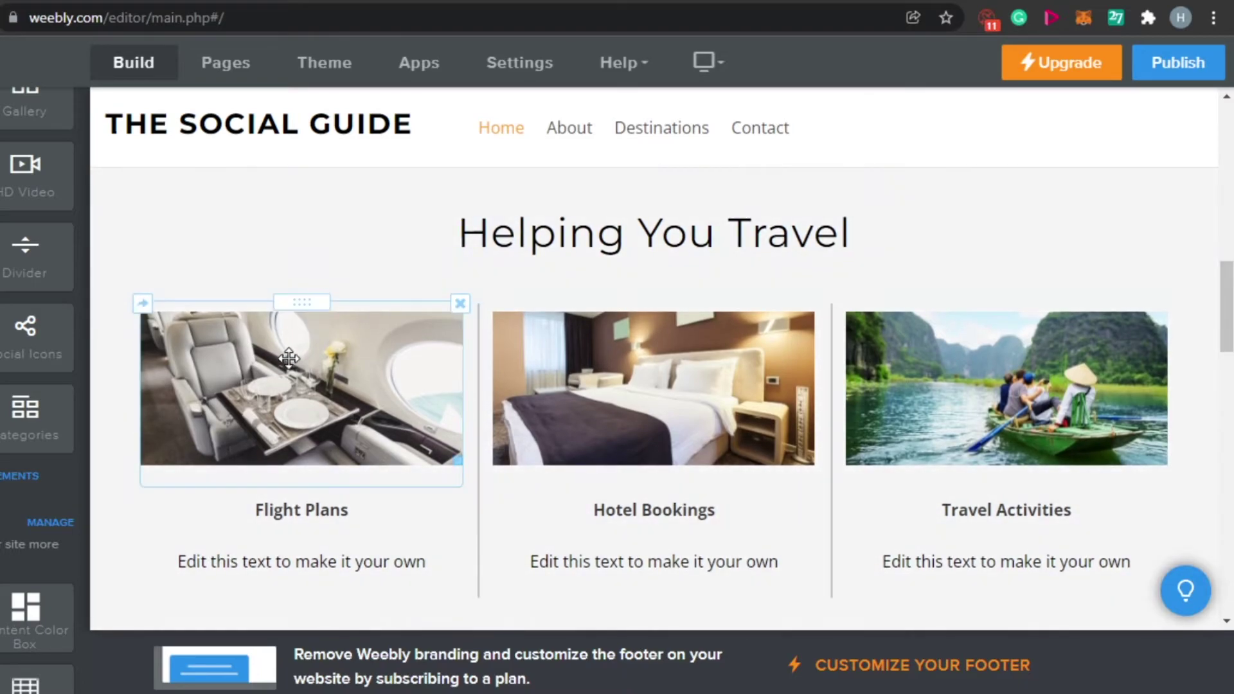
pyautogui.click(289, 358)
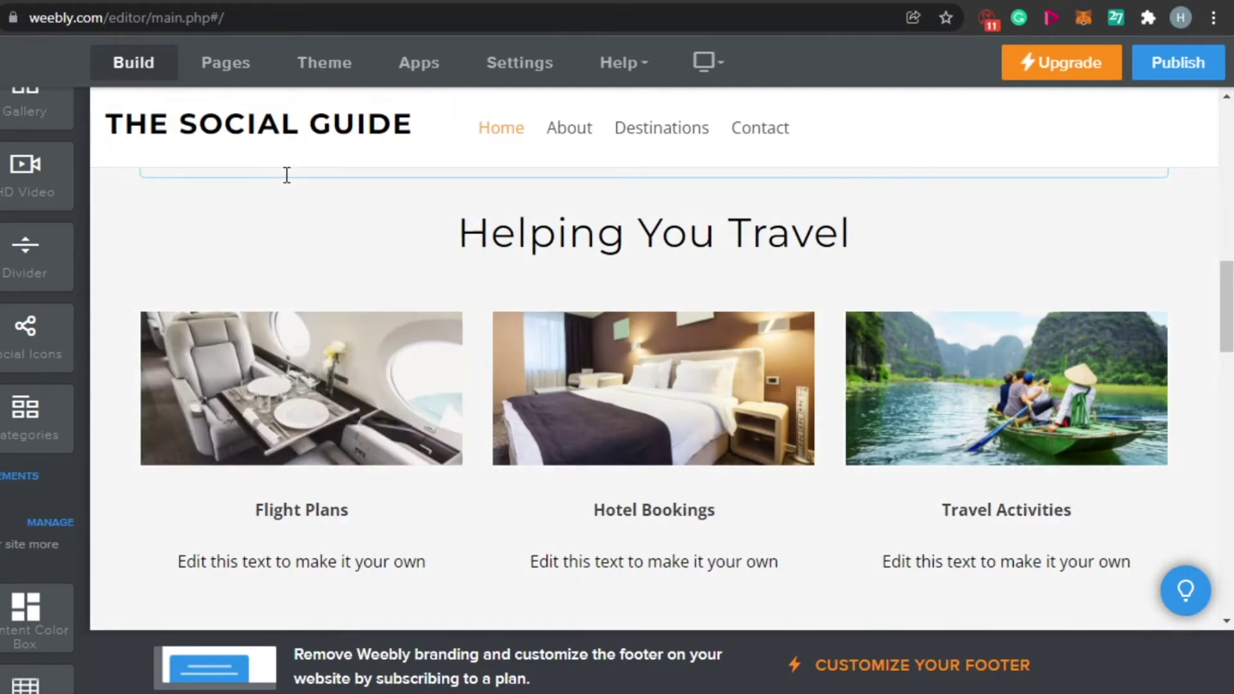
pyautogui.click(291, 363)
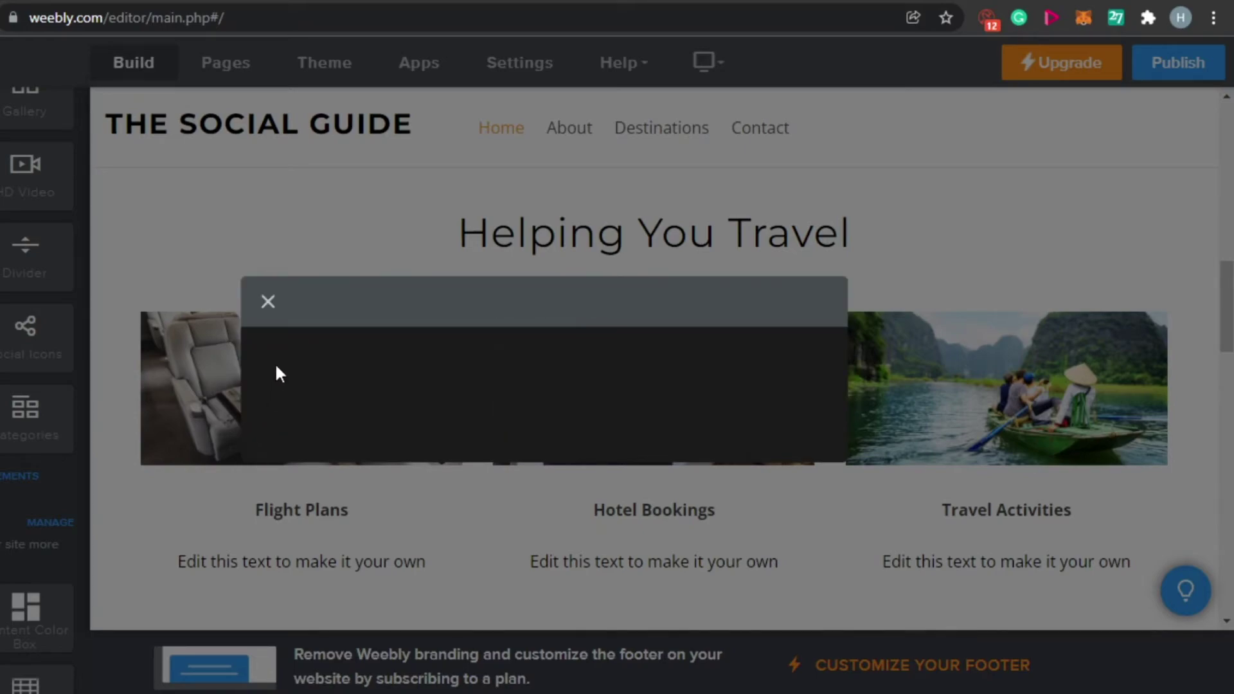
pyautogui.click(266, 302)
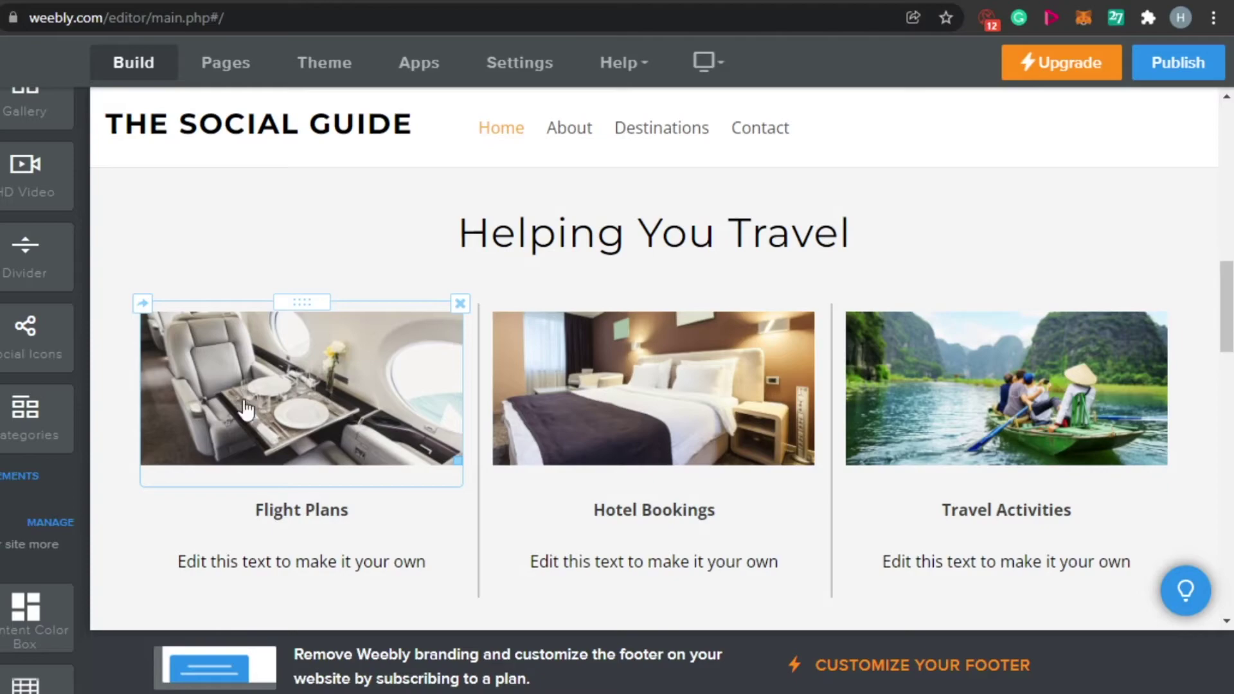
pyautogui.rightClick(244, 400)
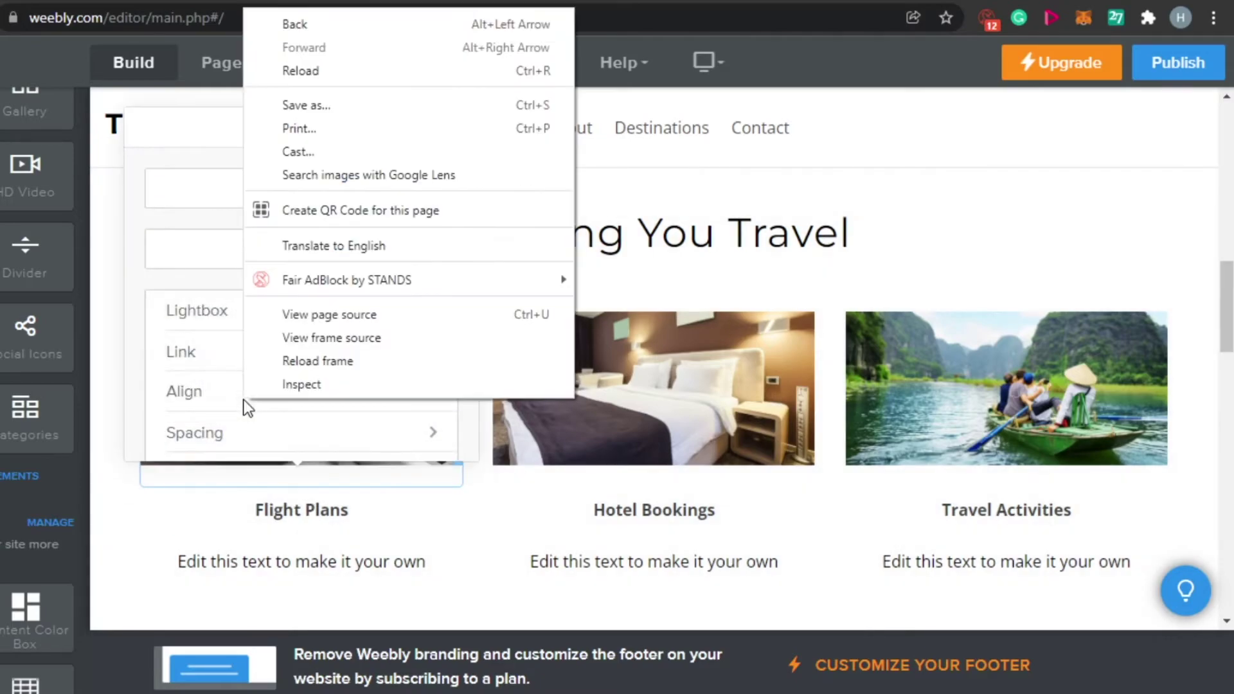
pyautogui.click(124, 559)
pyautogui.click(313, 260)
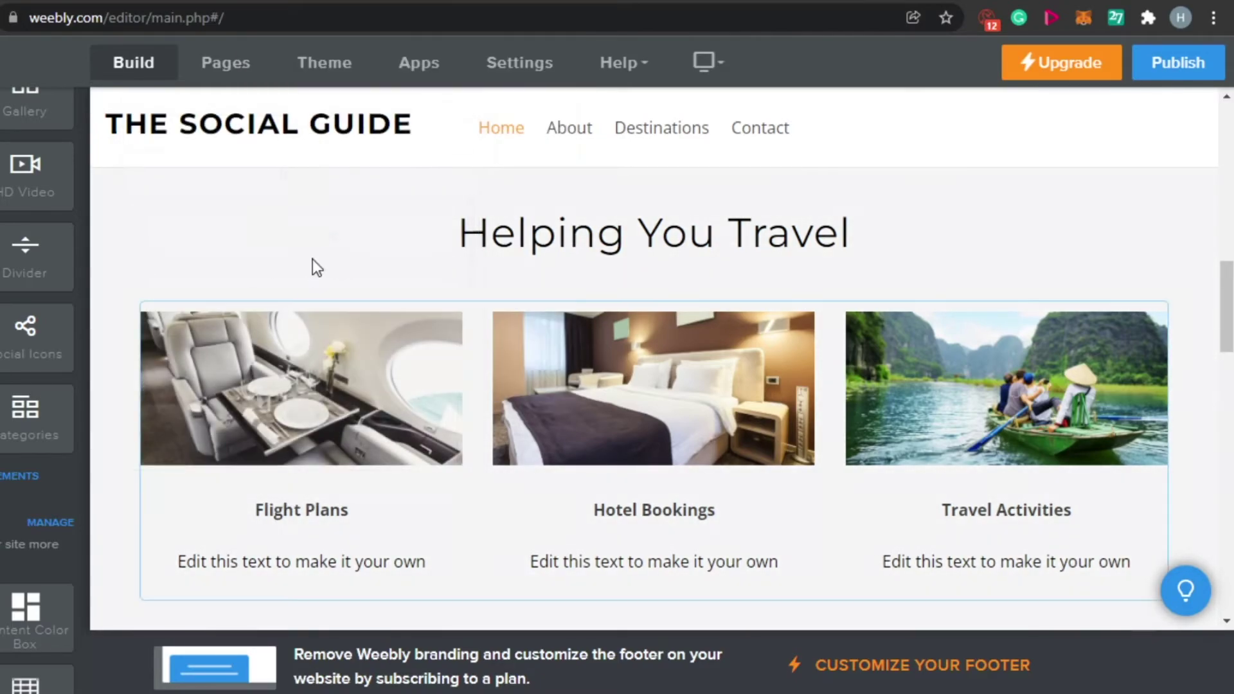
pyautogui.click(258, 380)
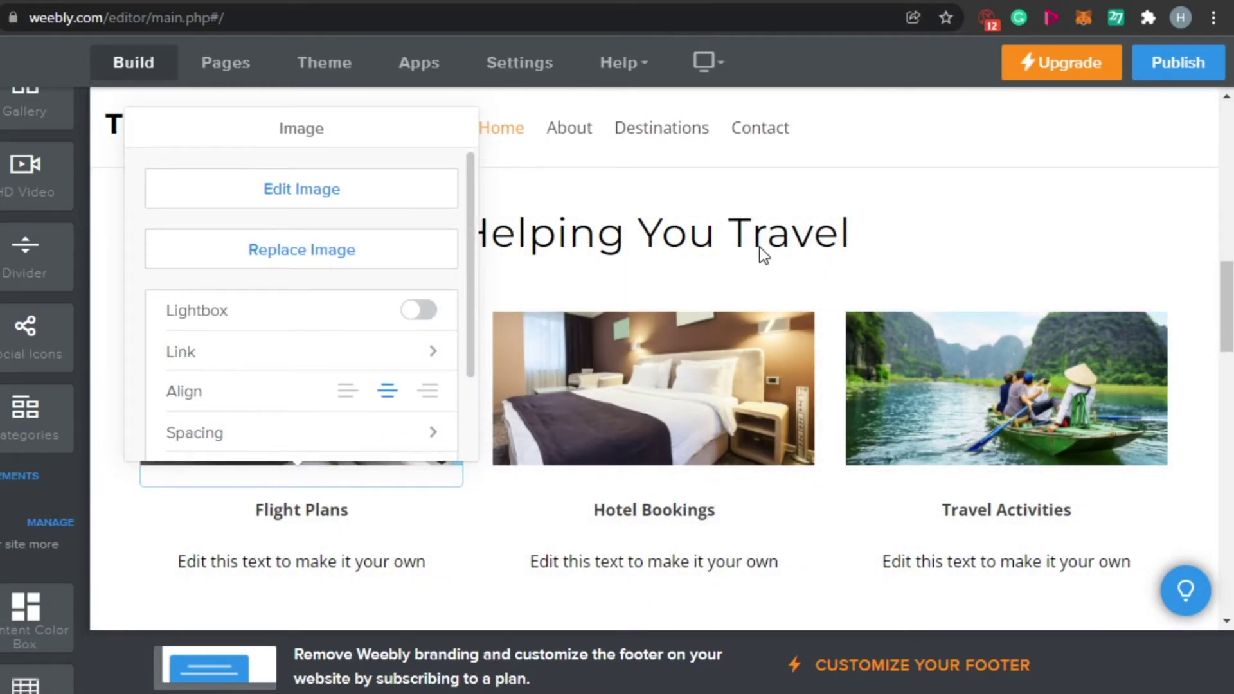
pyautogui.scroll(-15, 760, 252)
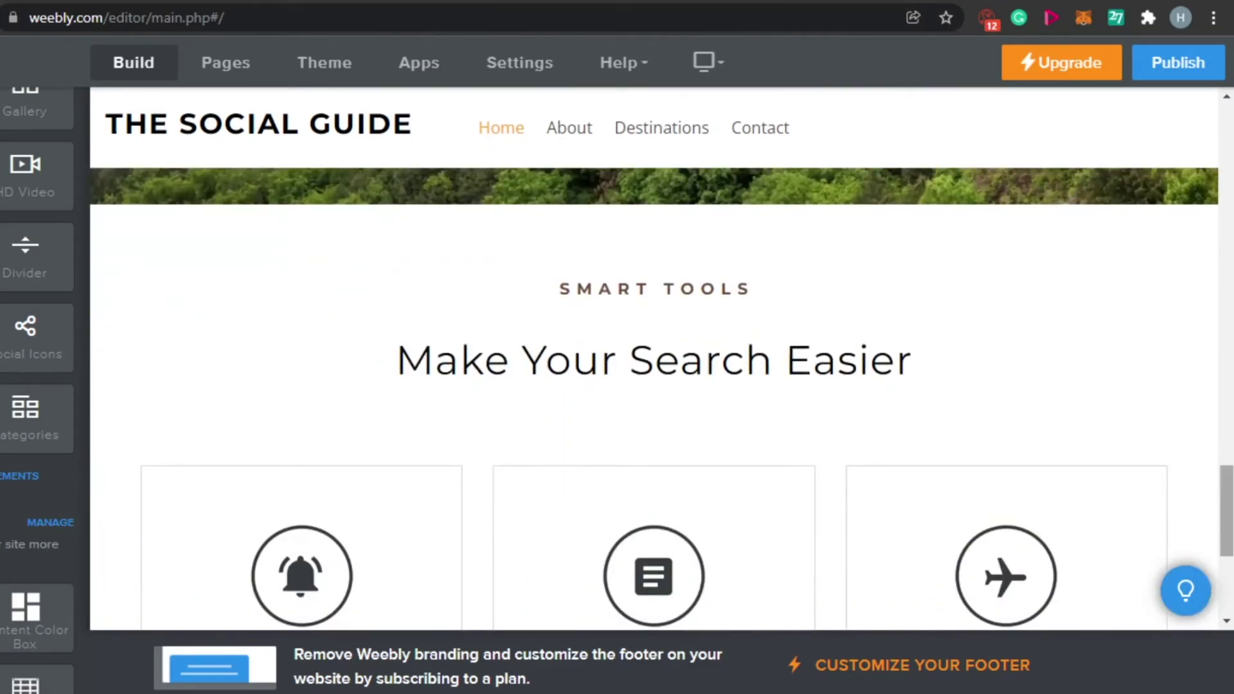
pyautogui.scroll(-5, 654, 378)
pyautogui.scroll(20, 654, 377)
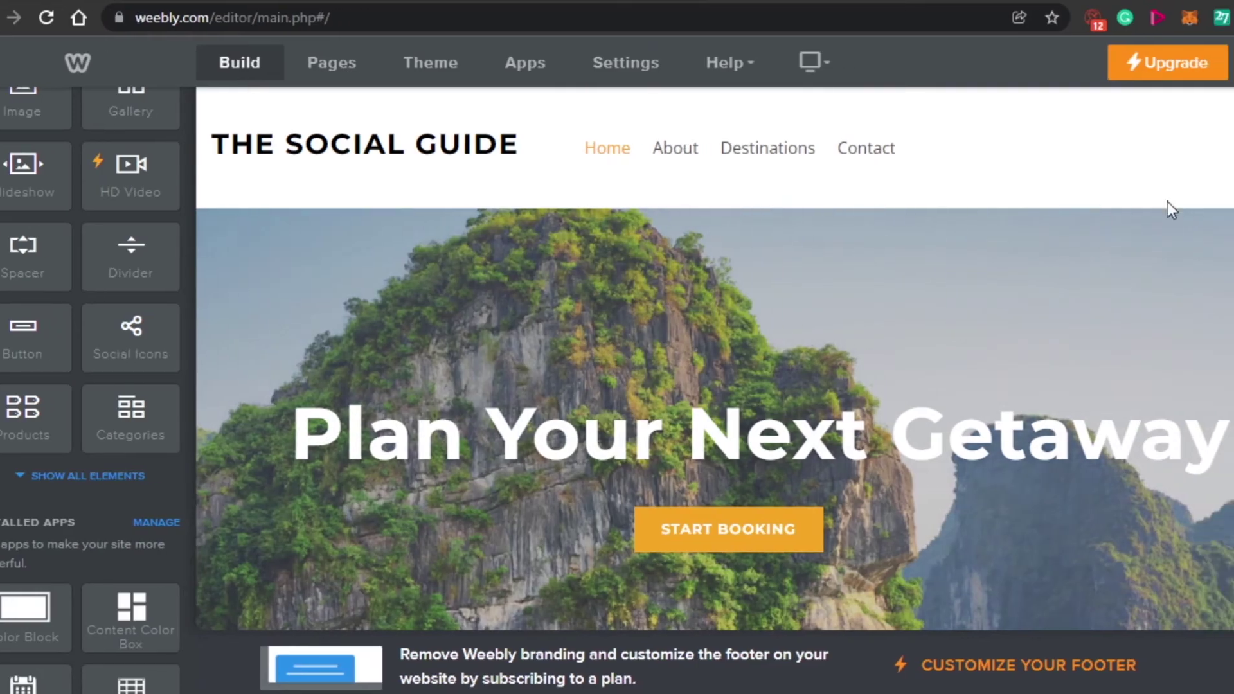
# - Add a center-aligned social icons row below the Price Alerts cards, then show the site's Pages list
pyautogui.scroll(-15, 654, 378)
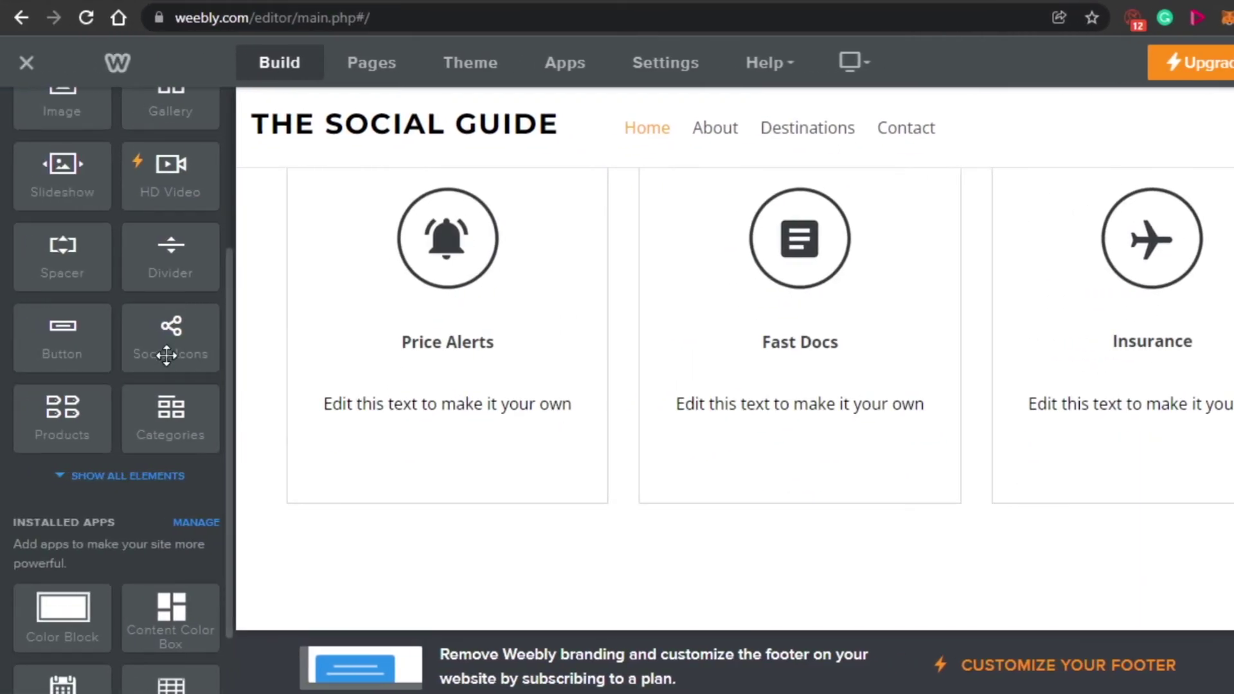
pyautogui.moveTo(166, 355); pyautogui.dragTo(722, 590)
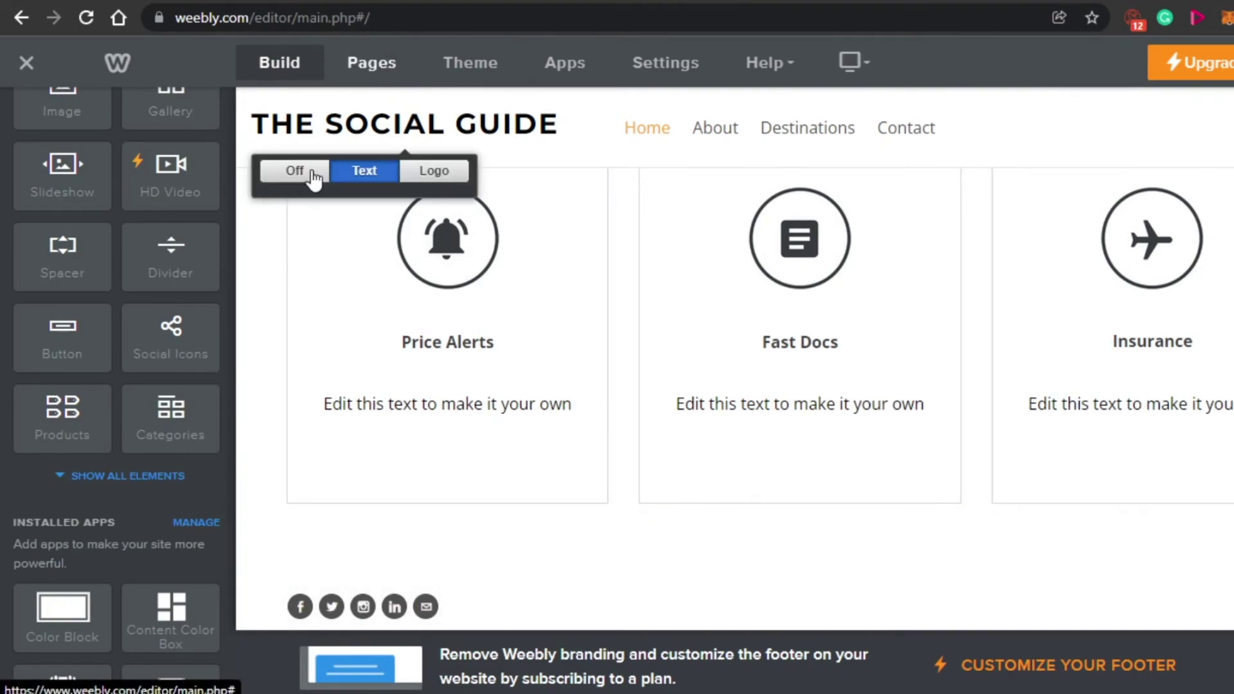
pyautogui.click(693, 604)
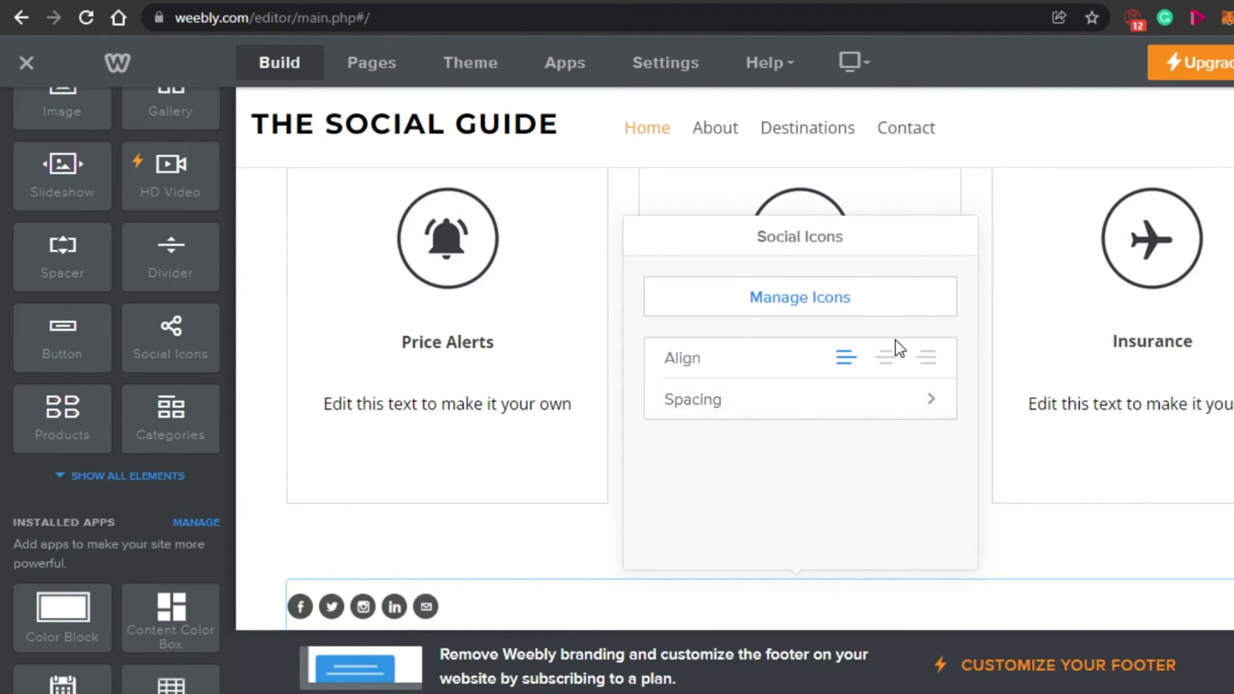
pyautogui.click(887, 359)
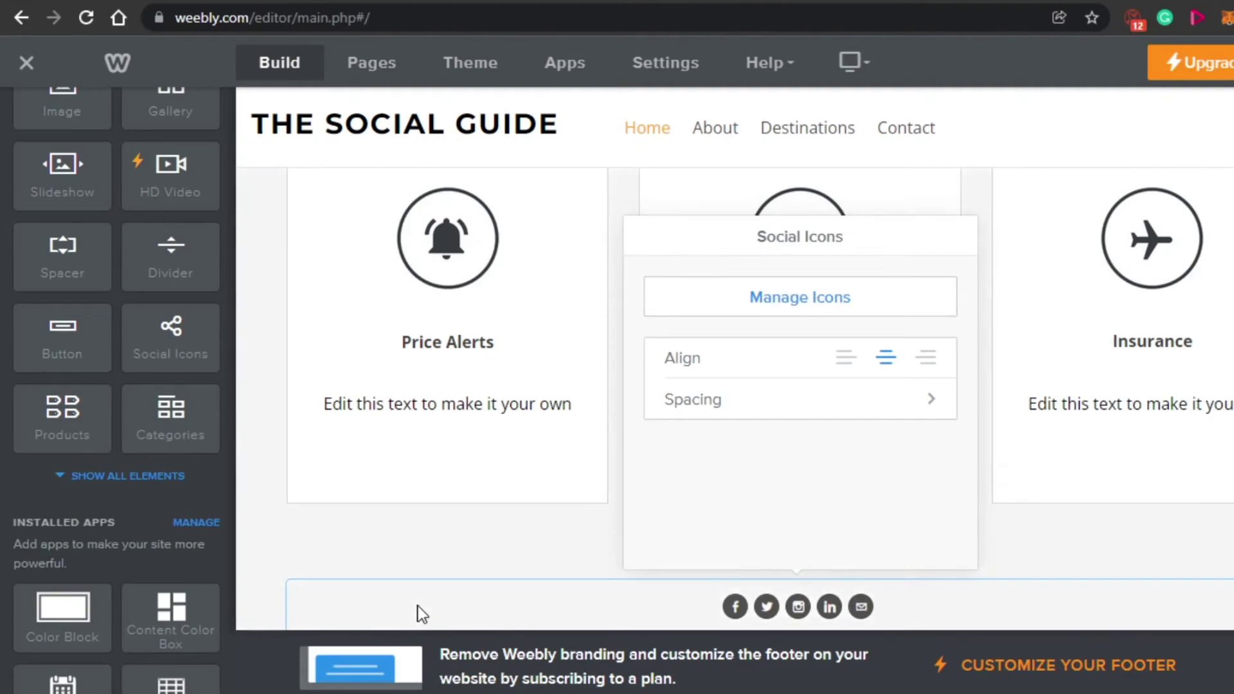
pyautogui.click(360, 59)
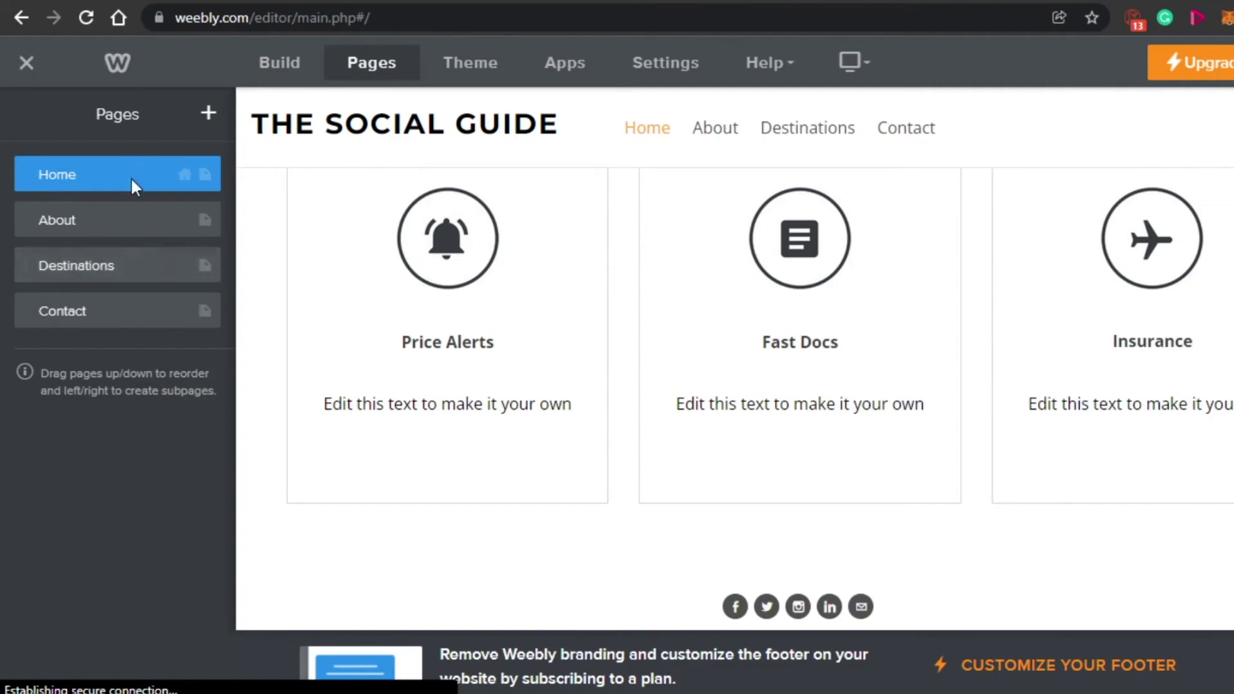
# - Check the new-page choices without adding a page, then exit the editor to THE SOCIAL GUIDE dashboard
pyautogui.click(207, 115)
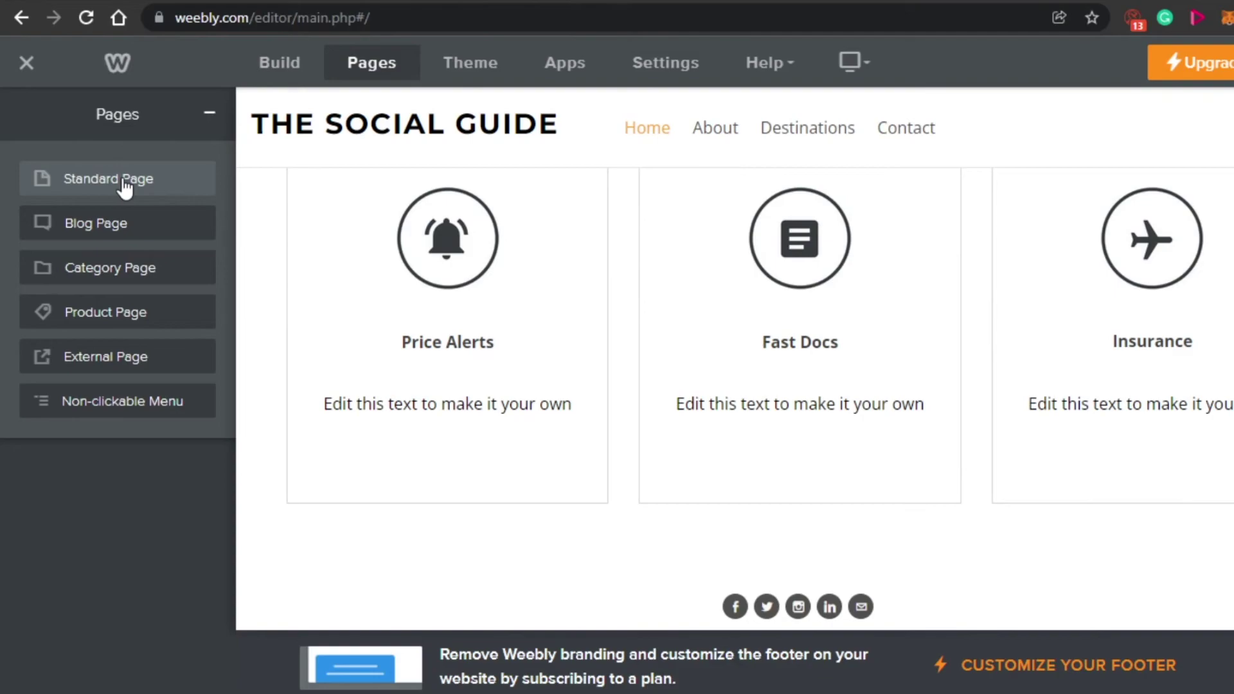
pyautogui.click(67, 106)
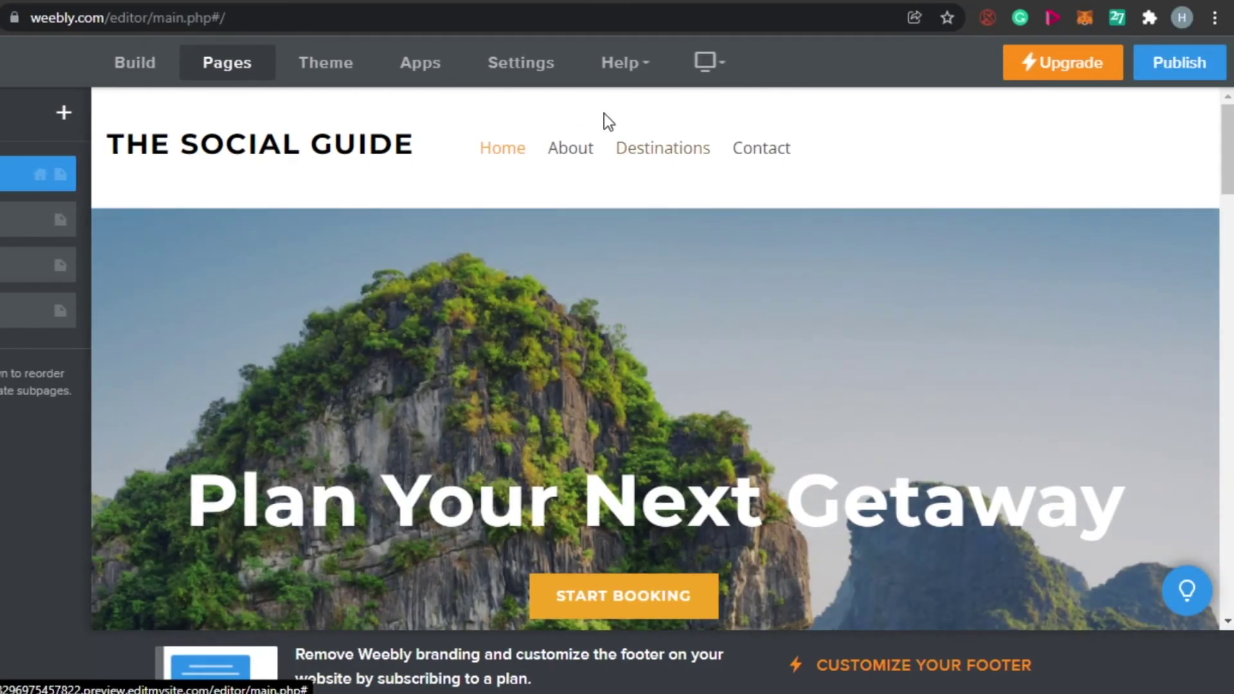
pyautogui.click(667, 159)
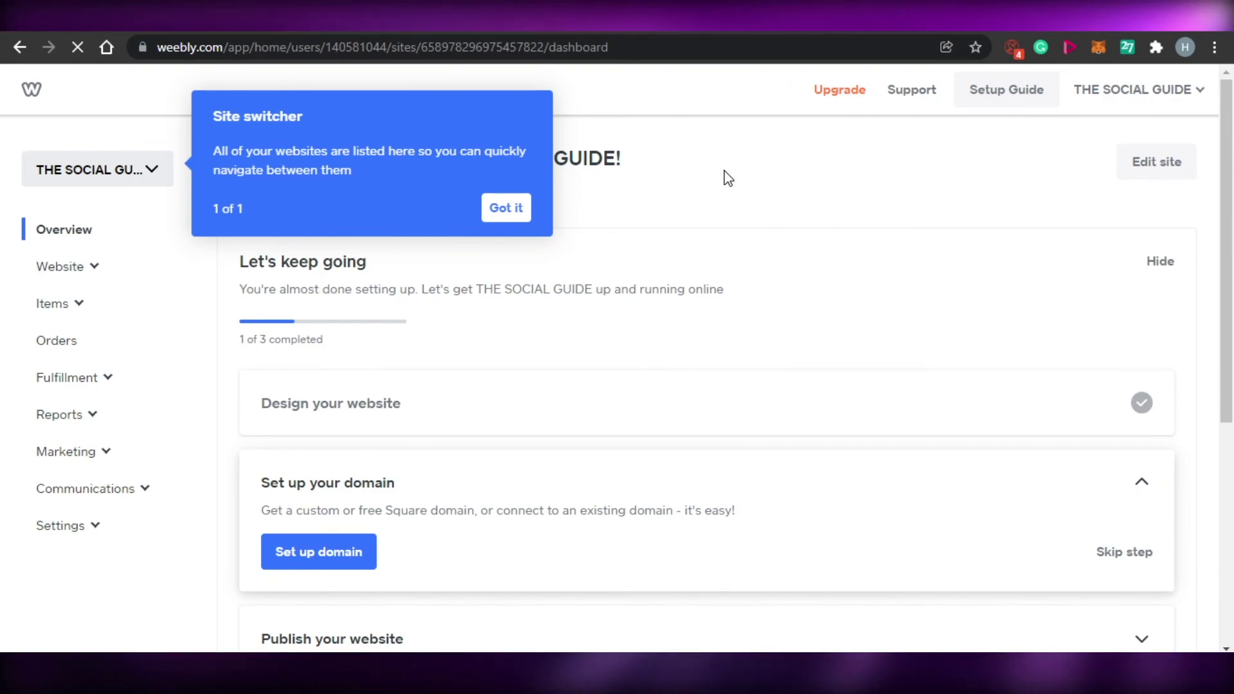
# - Dismiss the Site switcher tip, expand Settings, and check the Past 7 days stats showing 0 page views
pyautogui.click(508, 207)
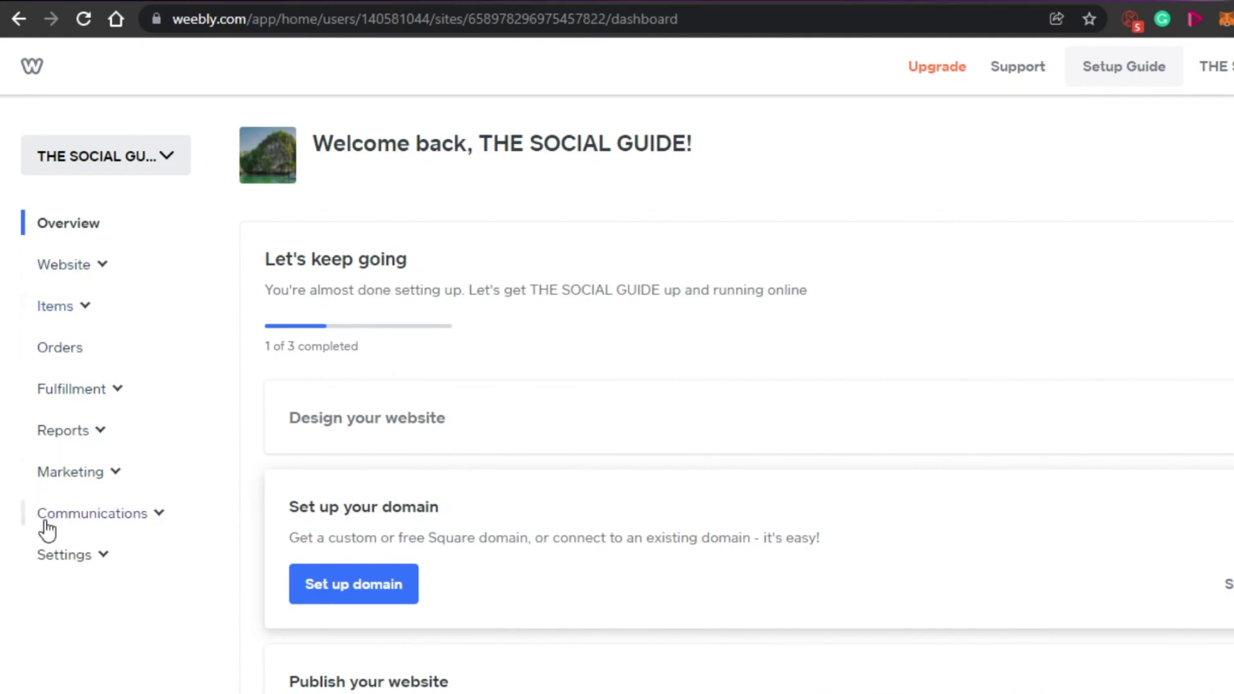
pyautogui.click(64, 555)
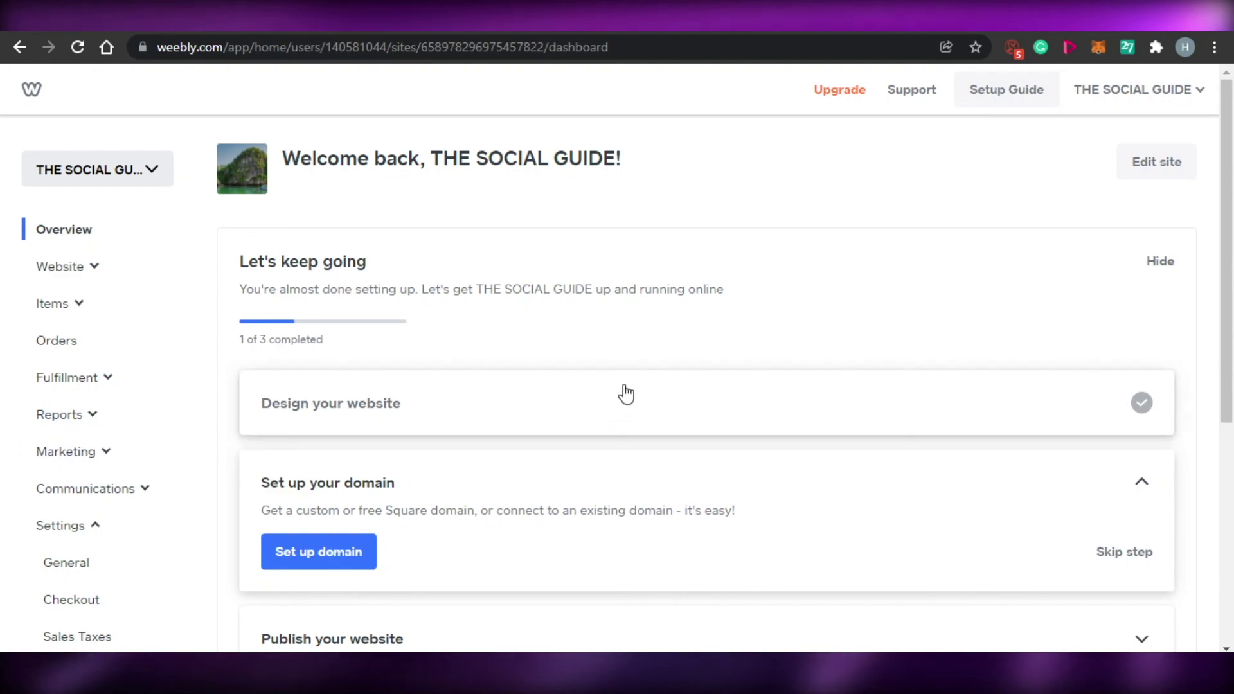
pyautogui.scroll(-6, 1232, 578)
pyautogui.scroll(6, 1232, 578)
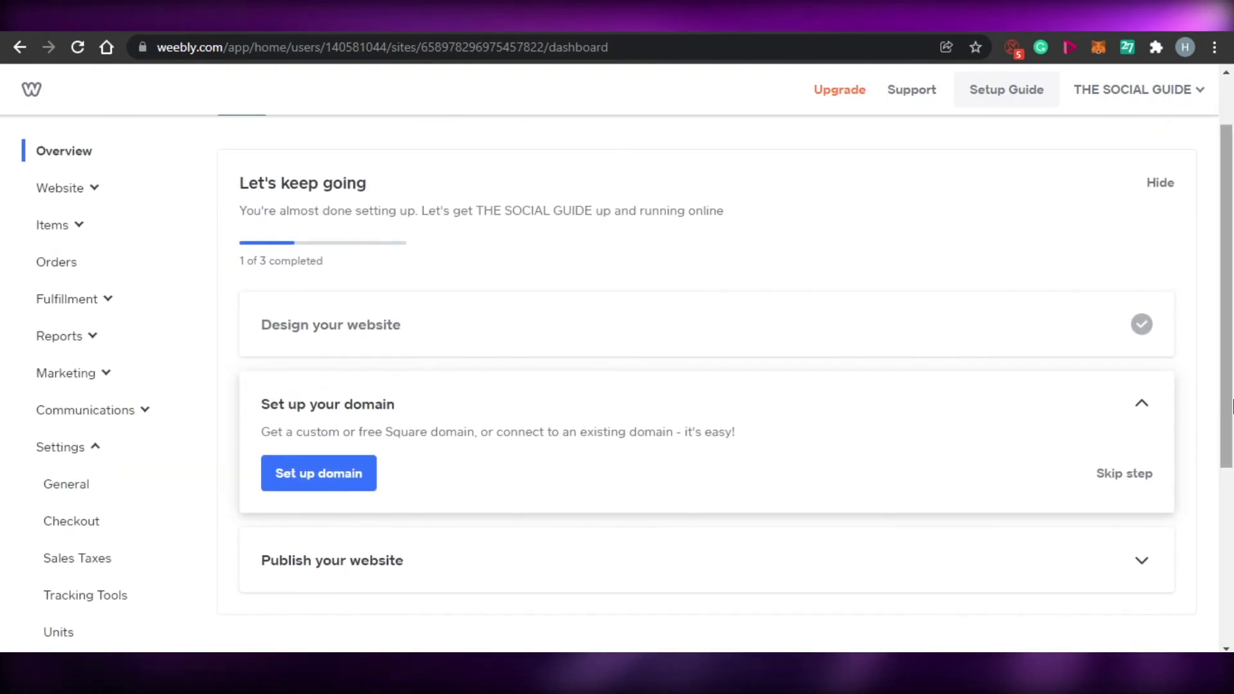
pyautogui.scroll(-6, 1232, 578)
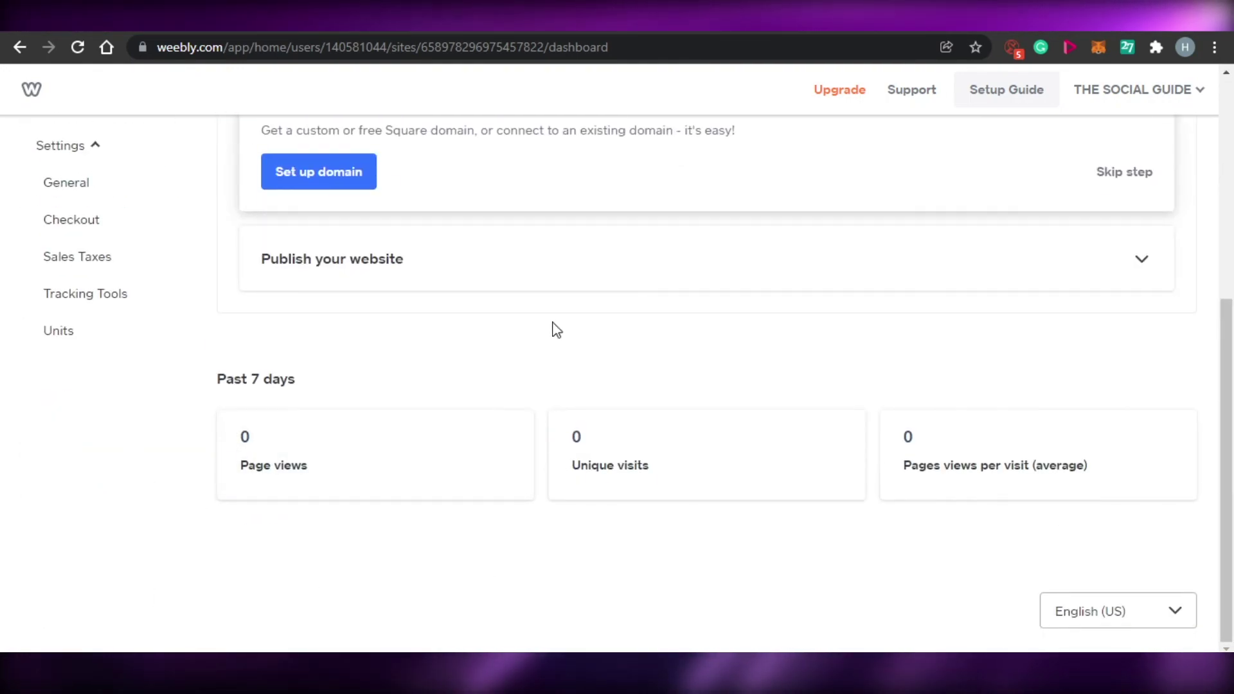
pyautogui.scroll(6, 1228, 467)
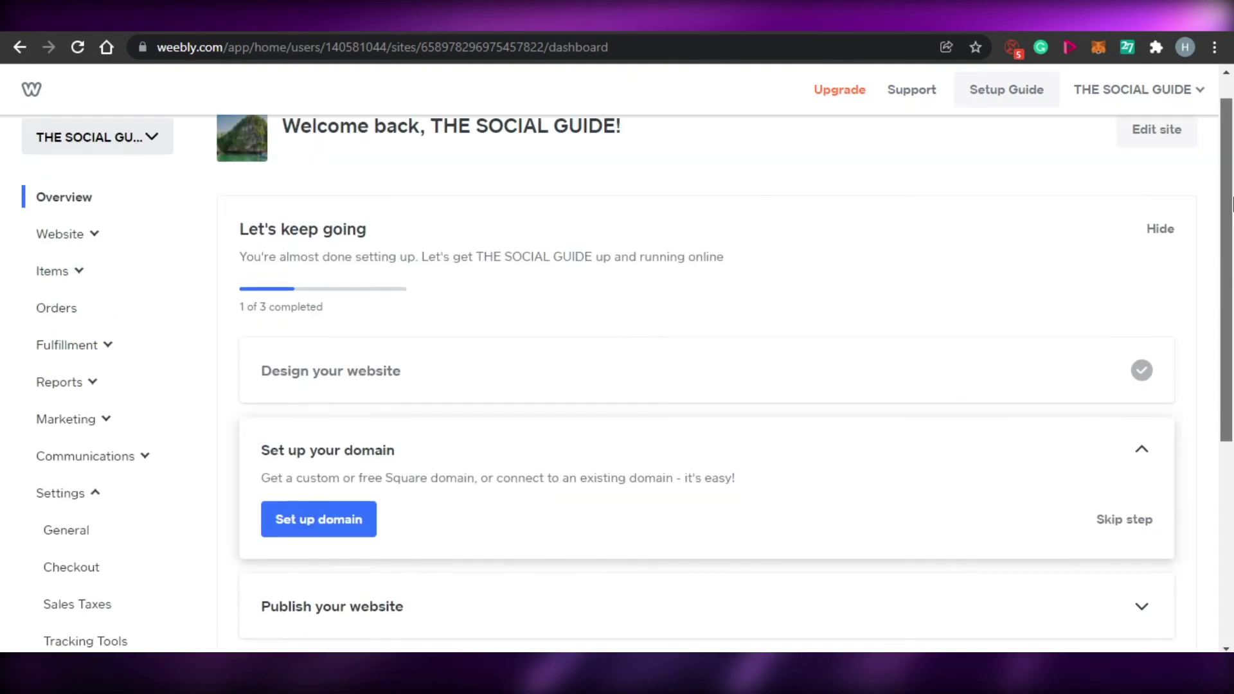
pyautogui.scroll(-6, 1228, 467)
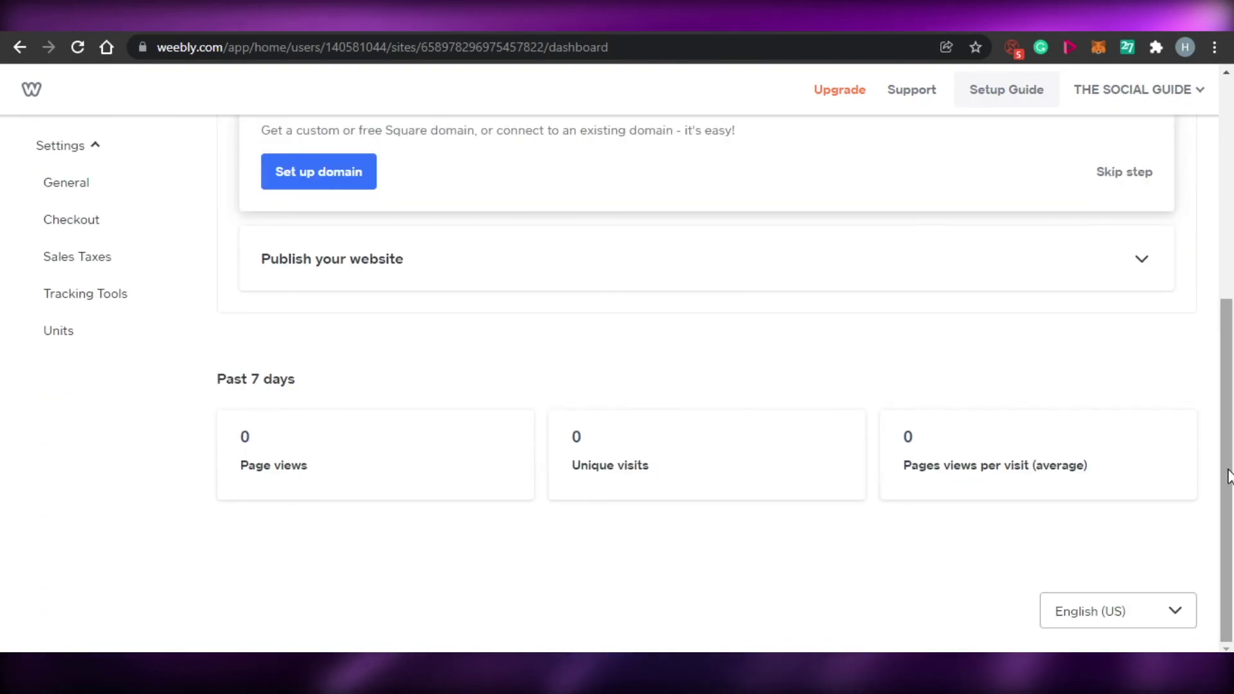